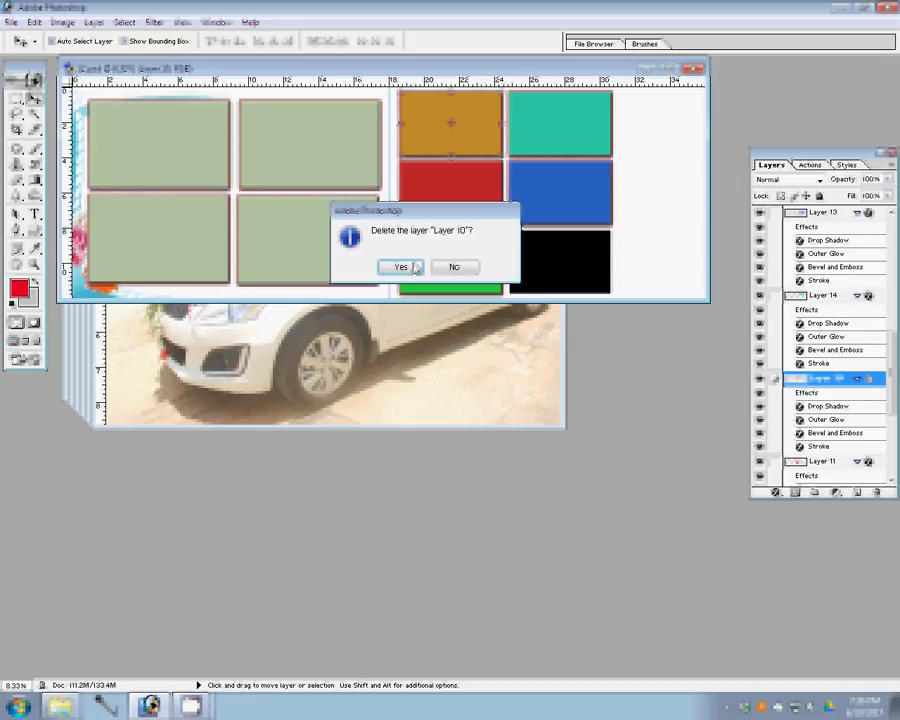
- Delete placeholder layers Layer 10, Layer 12, Layer 13 and PHOTO 2 copy 3, confirming each deletion
left_click(401, 267)
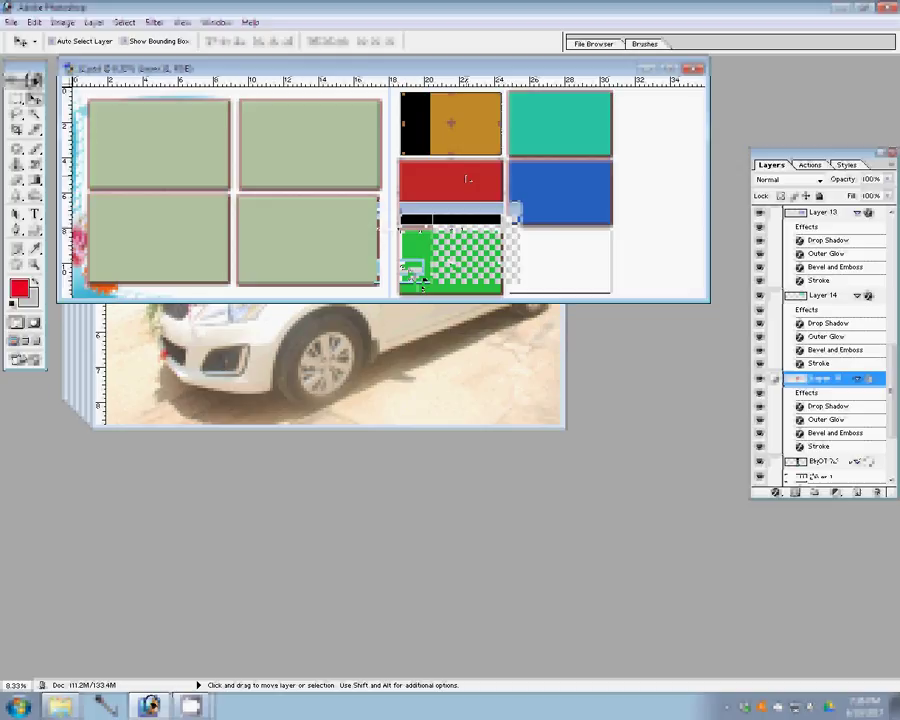
key("Delete")
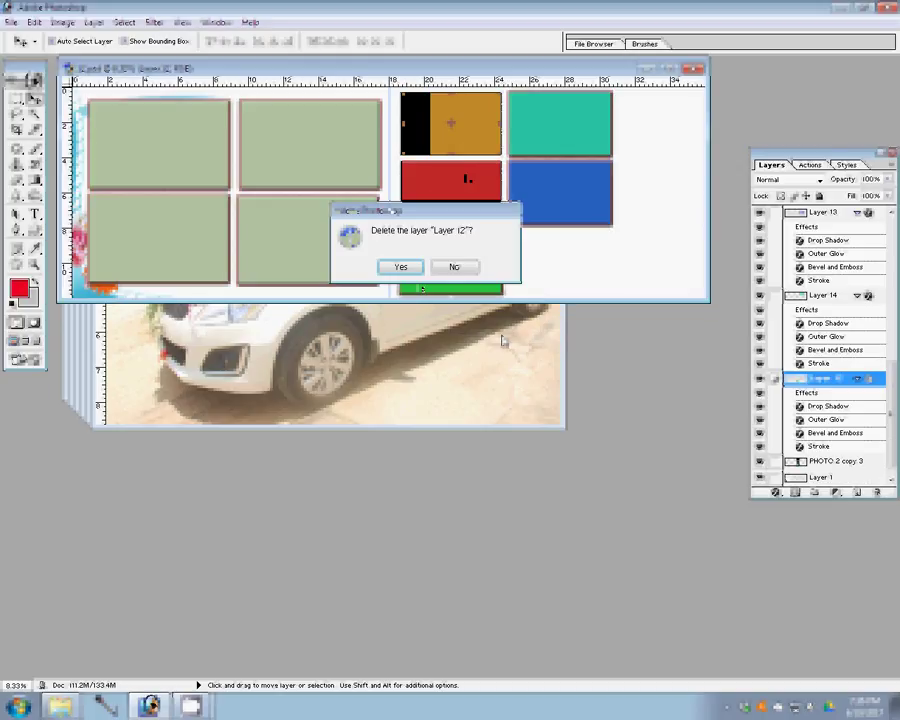
key("Return")
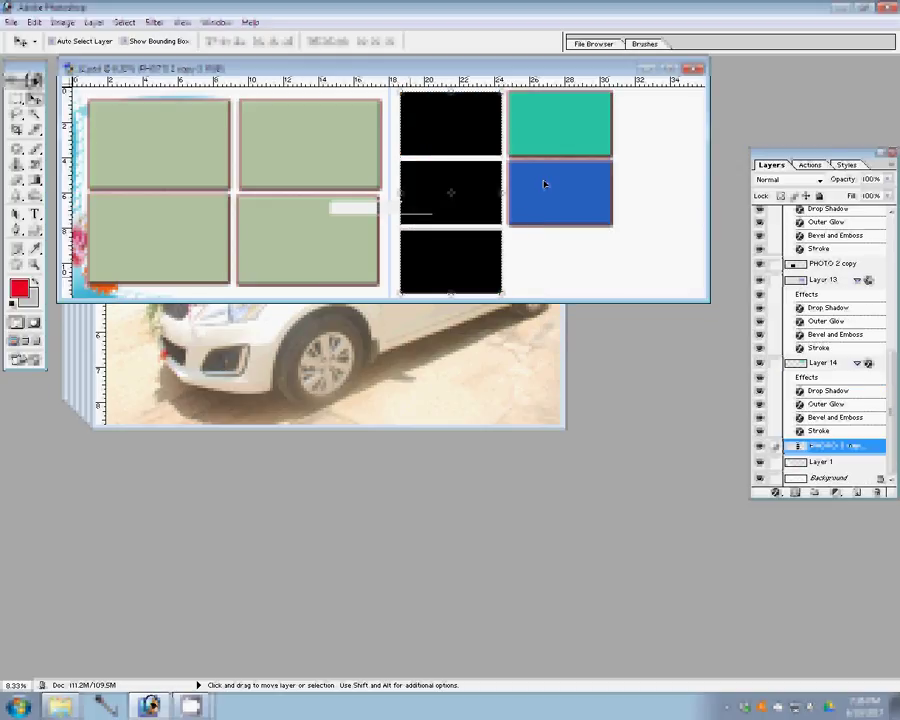
left_click(544, 184)
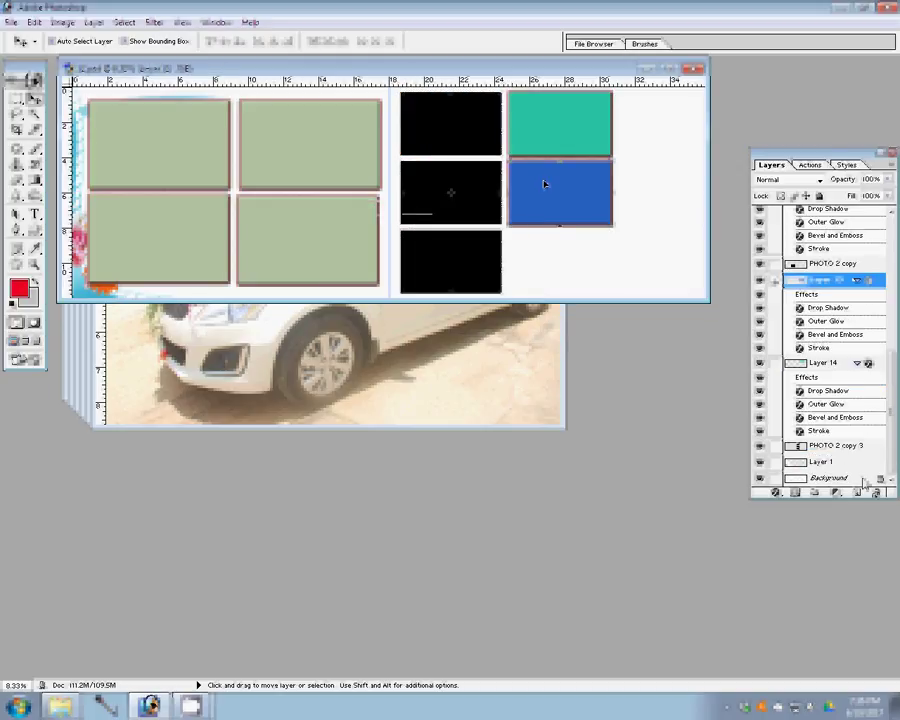
key("Delete")
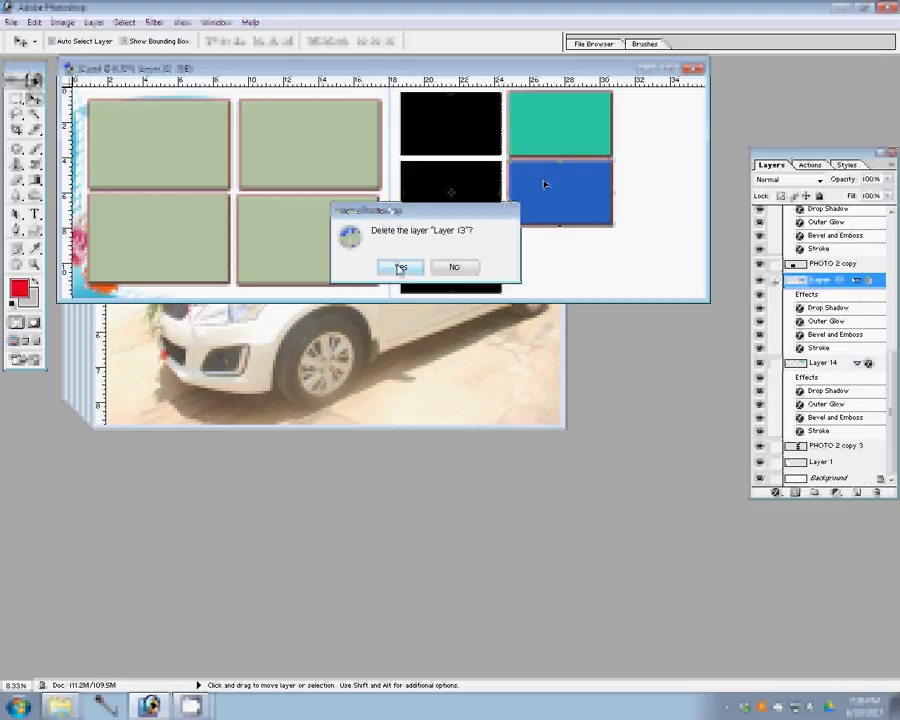
left_click(400, 268)
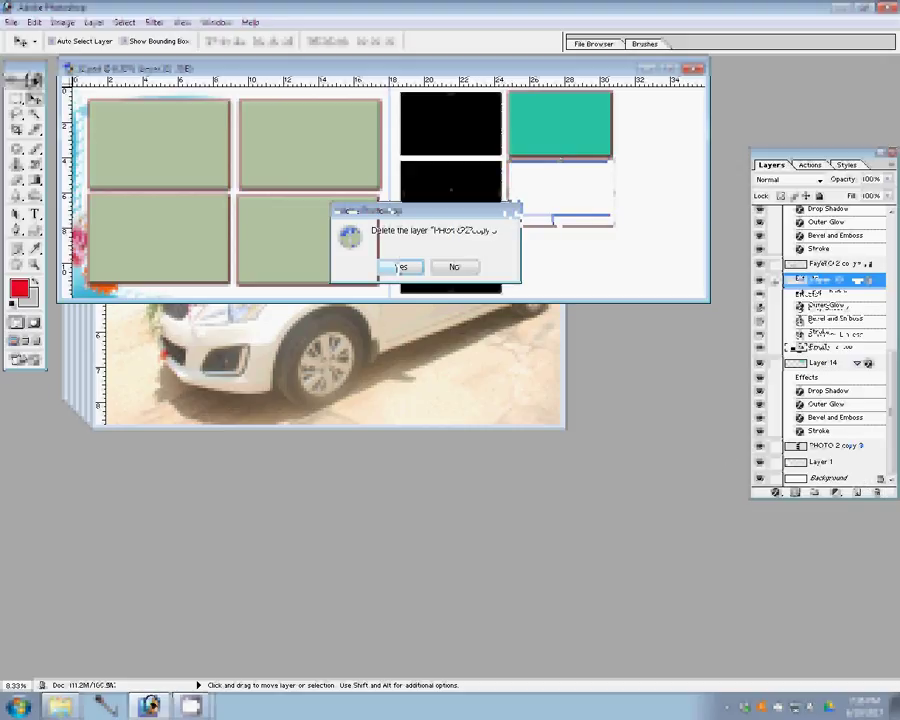
left_click(400, 270)
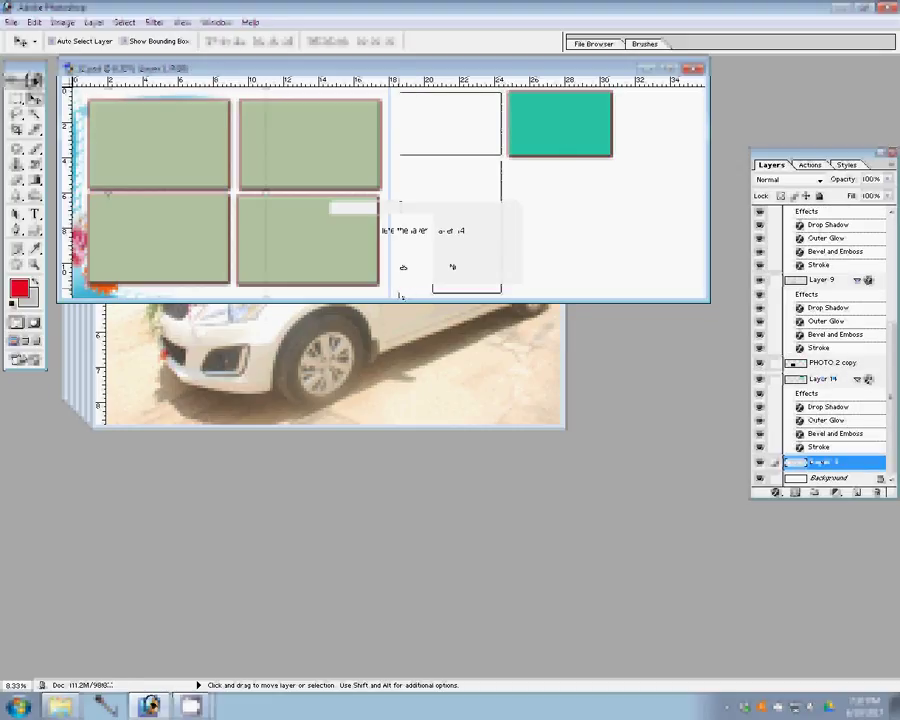
left_click(465, 269)
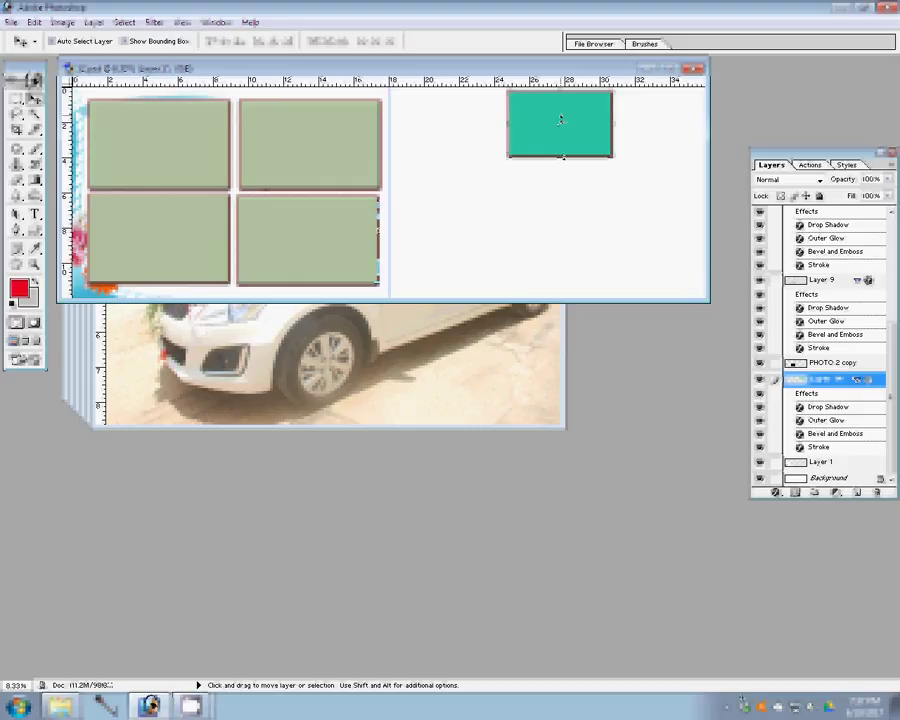
- Rotate the teal rectangle 90° clockwise and move it down and to the right
key("ctrl+t")
right_click(531, 192)
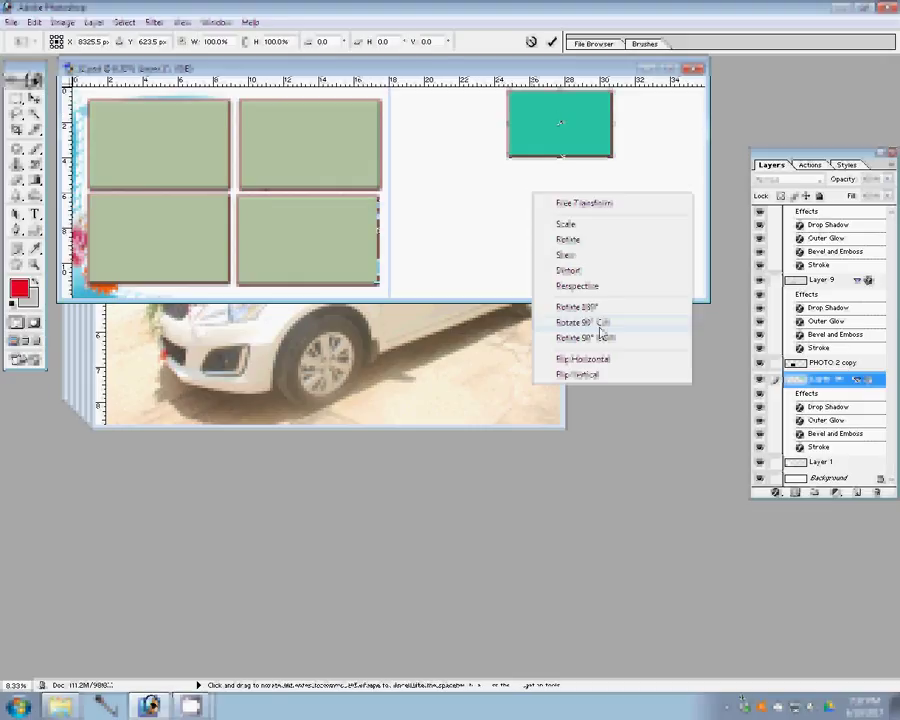
left_click(600, 323)
left_click(551, 42)
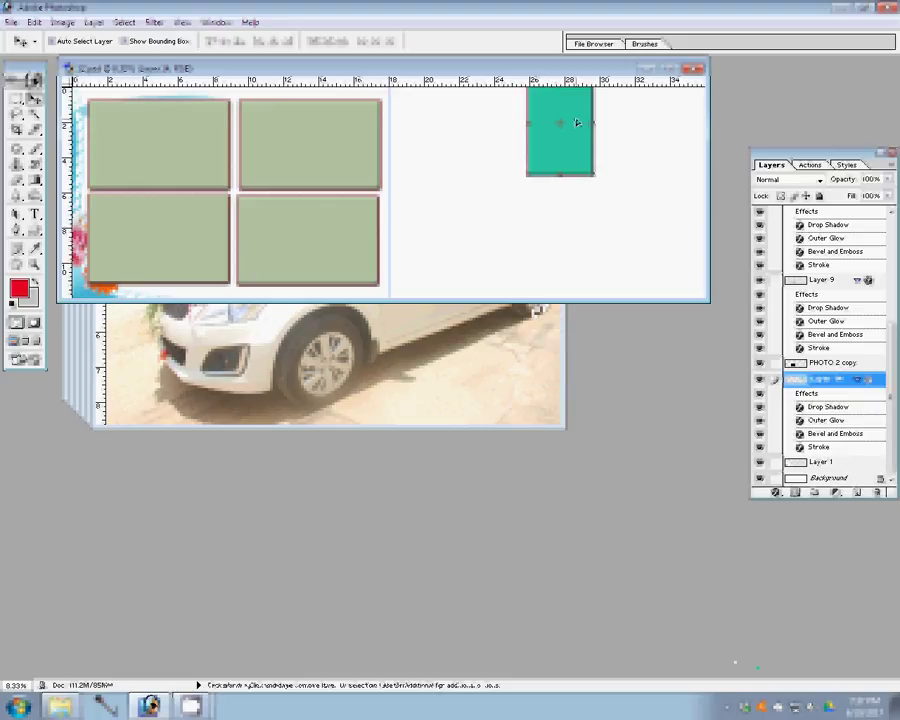
left_click_drag(577, 122, 631, 198)
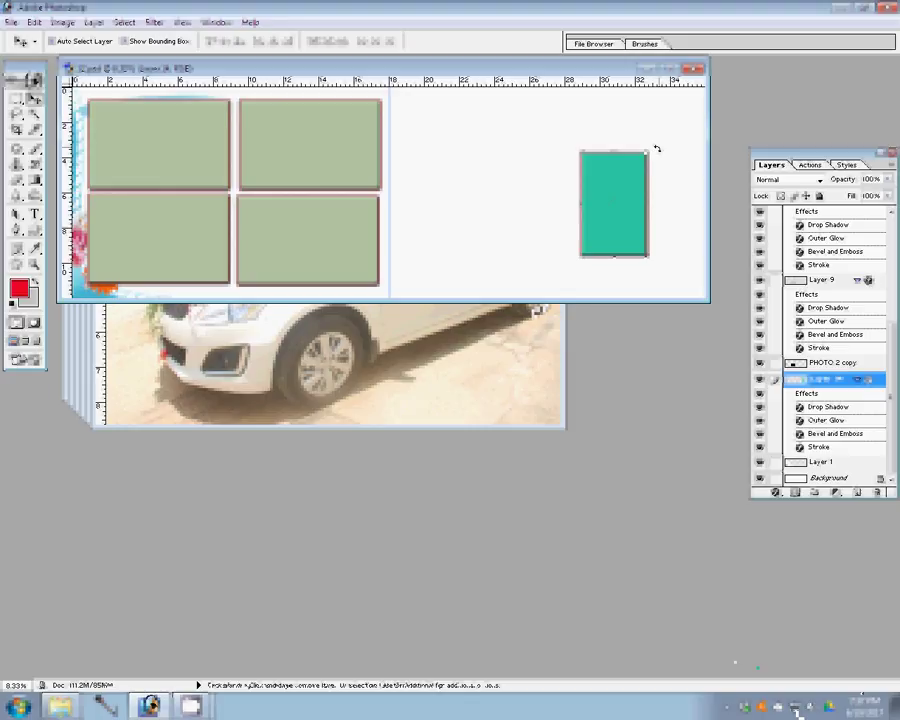
- Scale the teal rectangle to about 171.6% and set it flush against the spread's right edge
key("ctrl+t")
left_click_drag(659, 144, 673, 113)
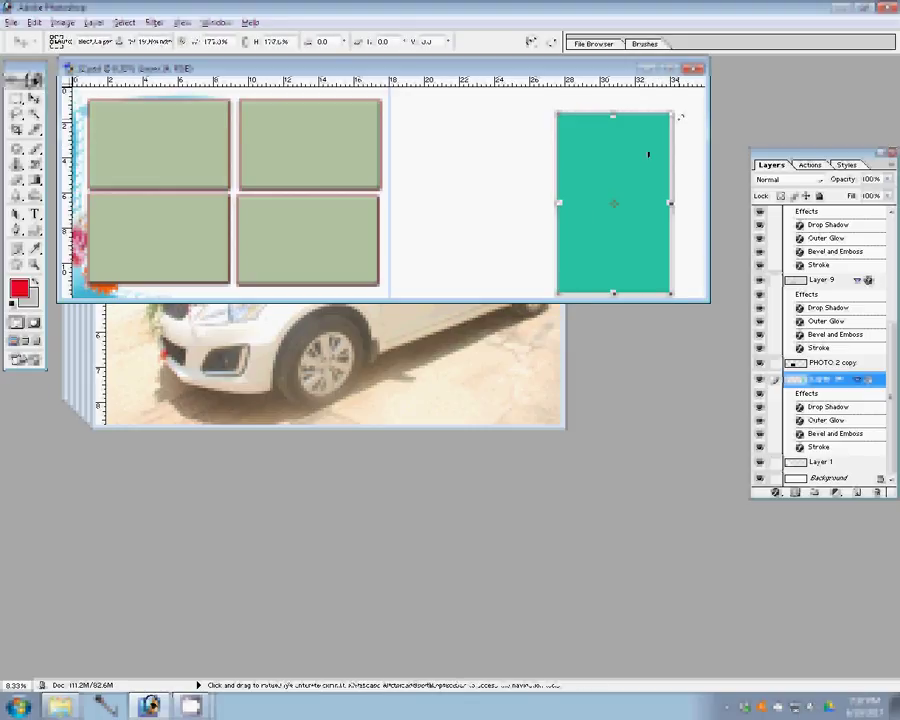
double_click(626, 175)
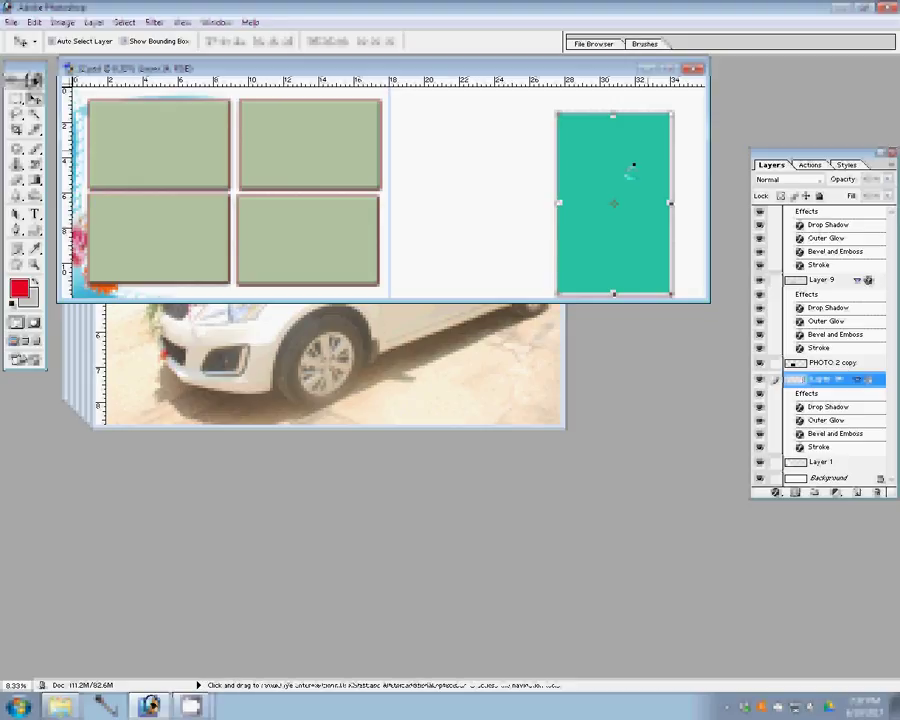
left_click_drag(633, 165, 640, 167)
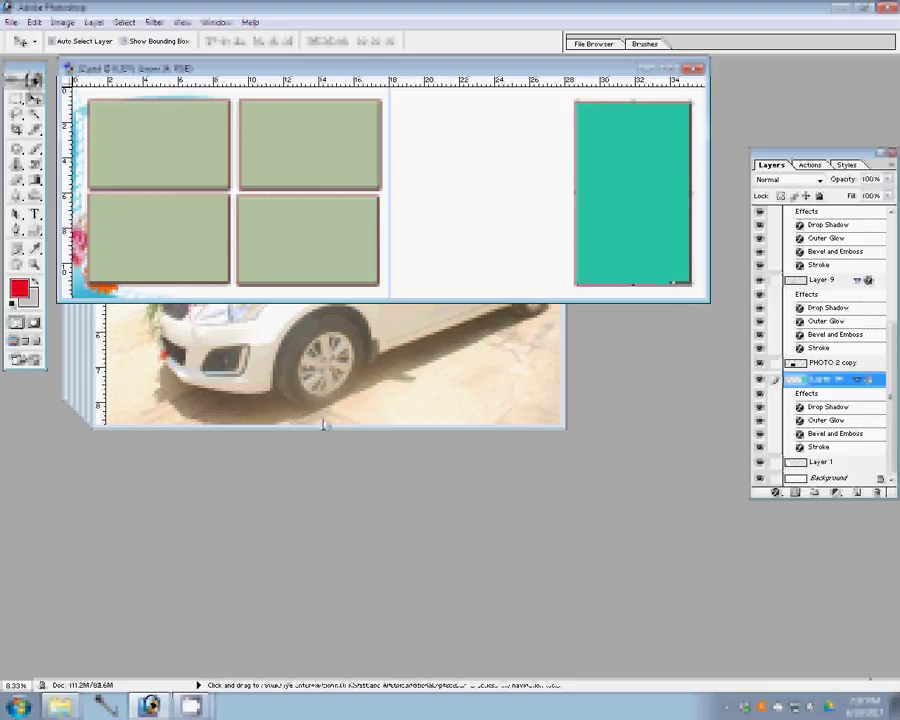
left_click(350, 357)
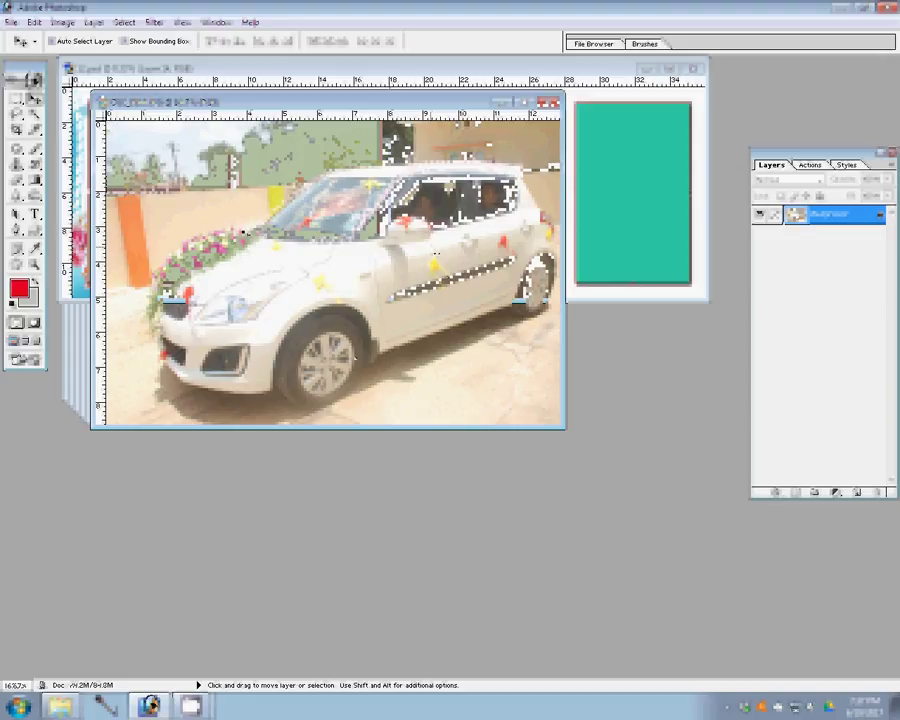
- Enter a new pixel width for the car photo in Image Size and apply it
key("ctrl+alt+i")
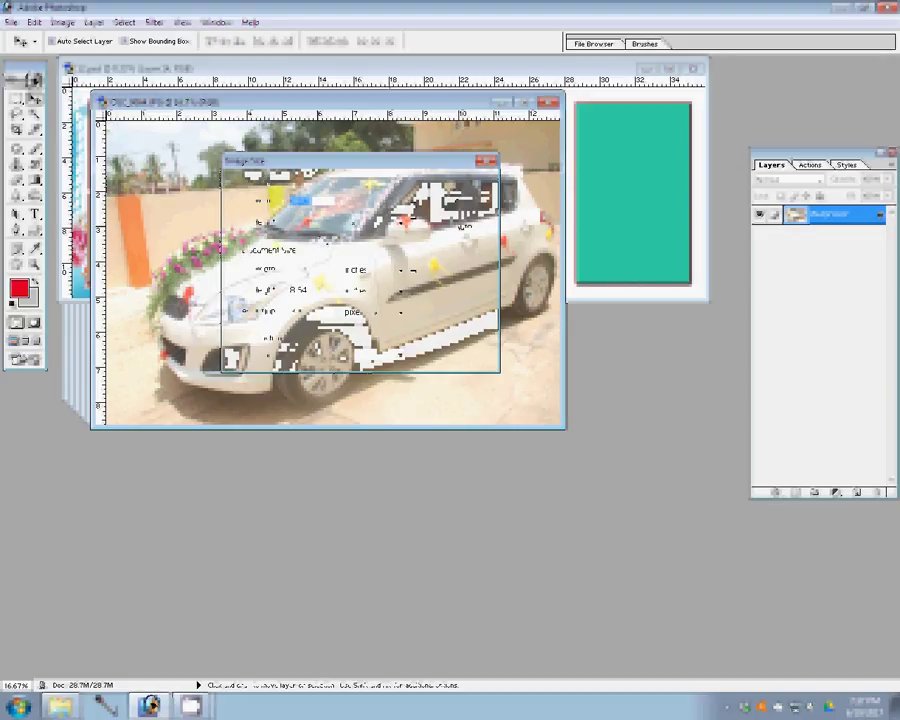
type("1")
key("Return")
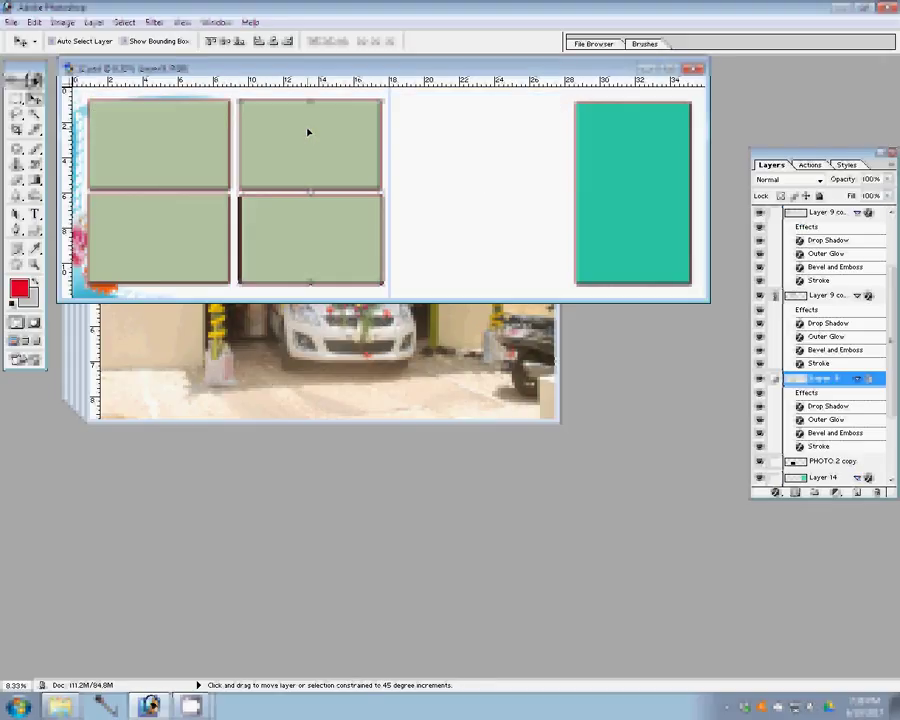
- Move the top-middle green frame into the right column, Alt-drag a copy, and stack both beside the teal panel
mouse_move(309, 132)
left_mouse_down()
mouse_move(471, 156)
mouse_move(336, 151)
mouse_move(468, 152)
left_mouse_up()
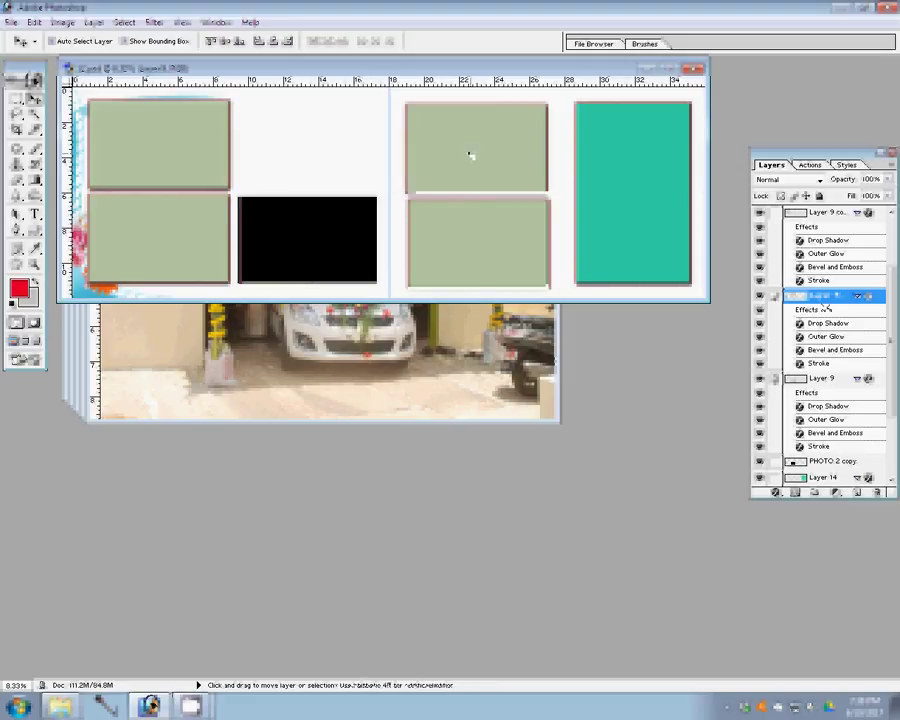
left_click_drag(488, 152, 255, 142)
left_click_drag(475, 145, 490, 143)
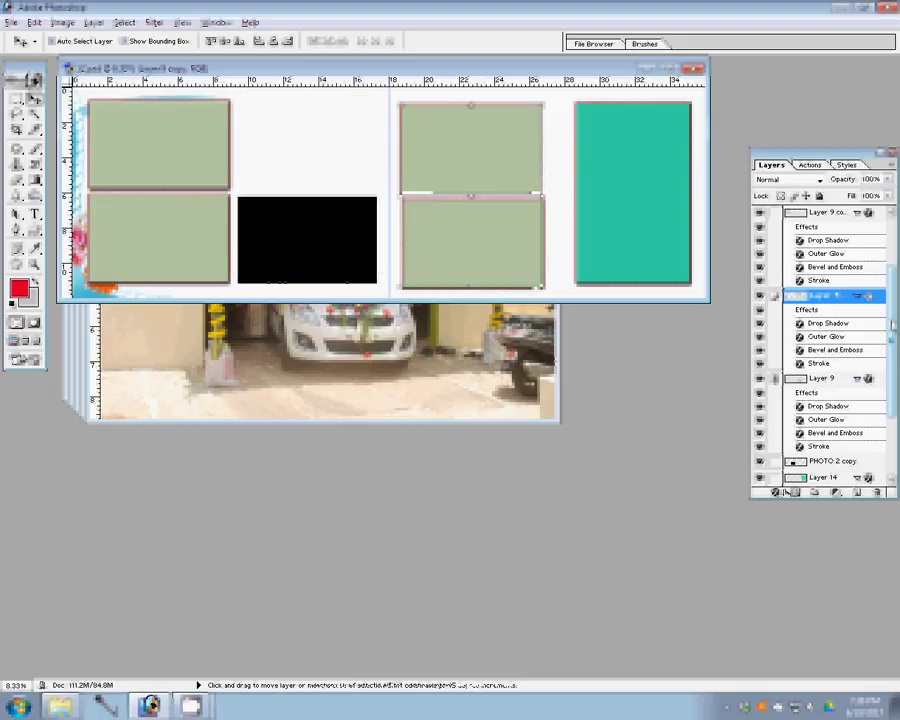
left_click(775, 492)
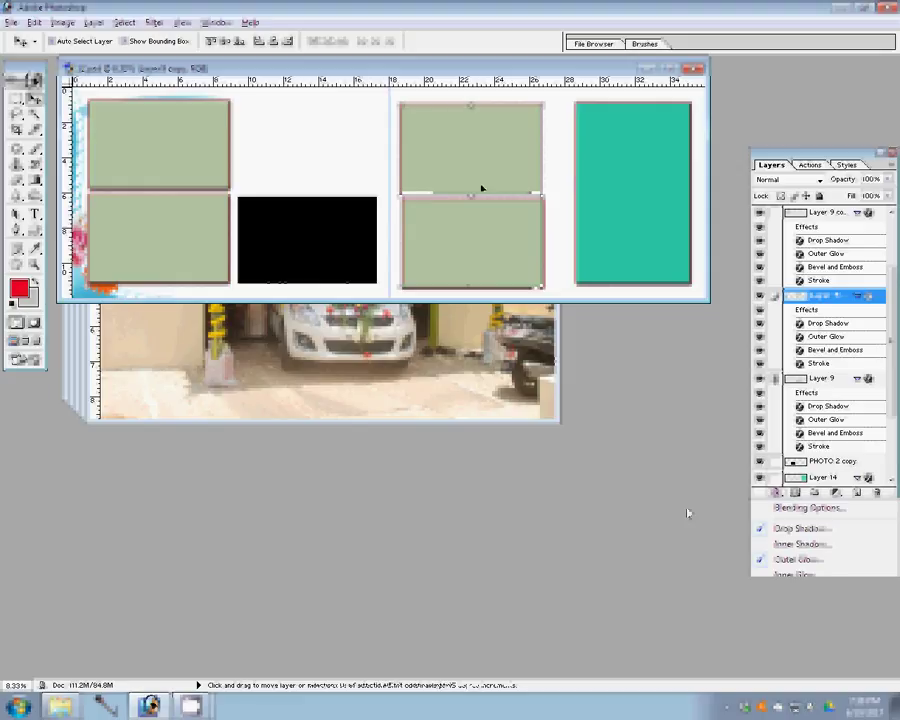
left_click(519, 137)
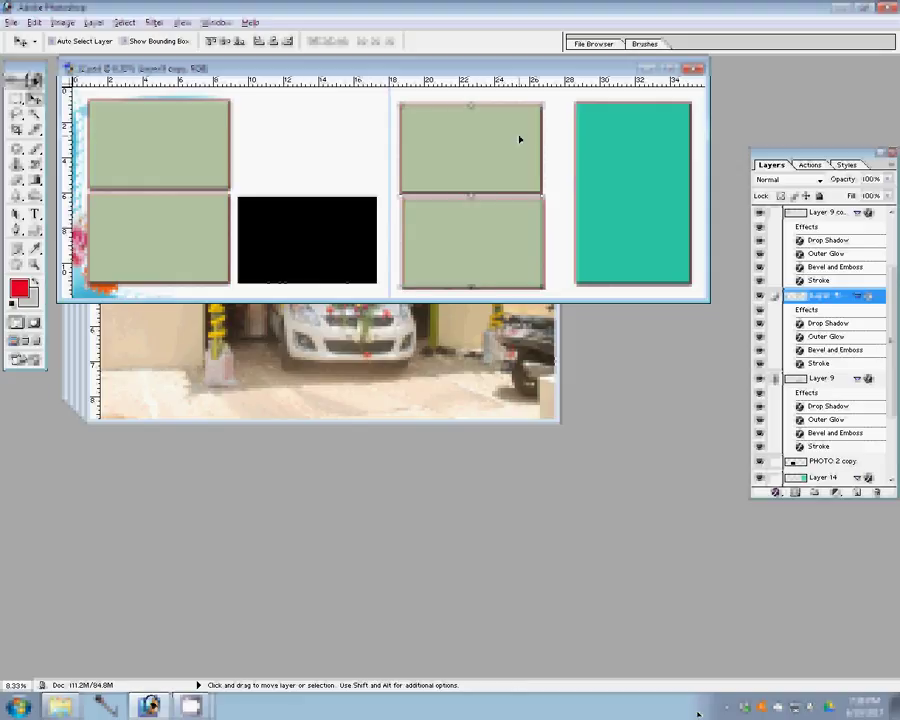
left_click_drag(519, 137, 473, 141)
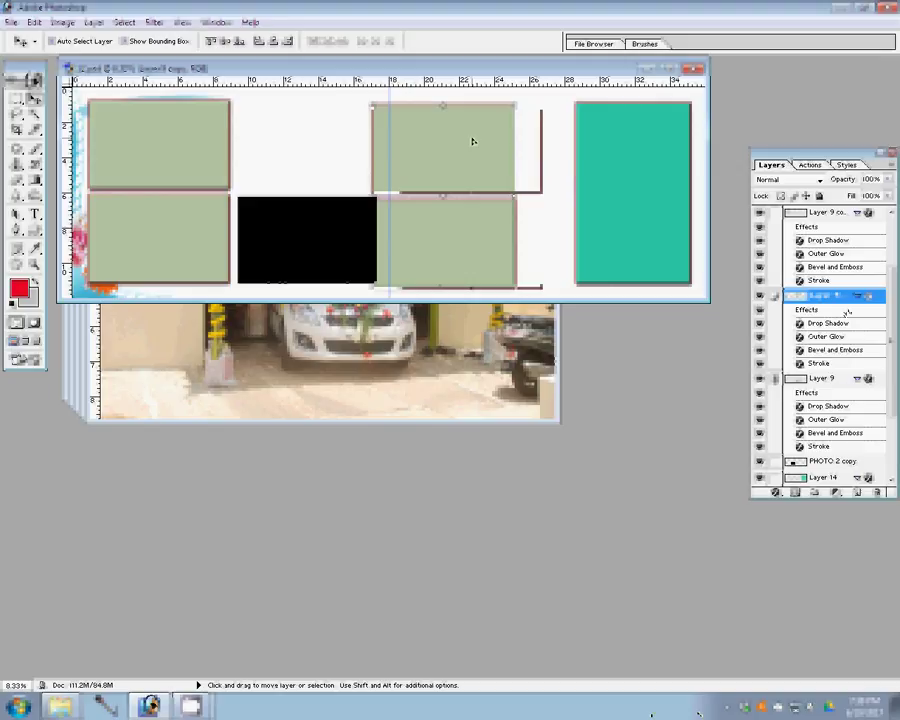
key("ctrl+z")
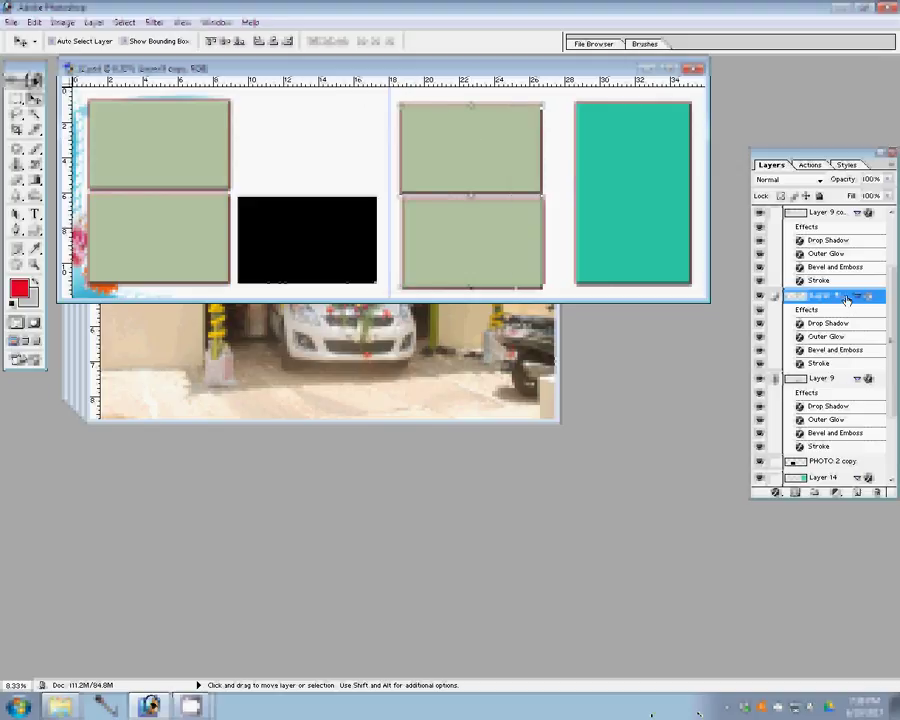
- Duplicate the Layer 9 copy frame and align the duplicate in the top-middle slot
double_click(846, 298)
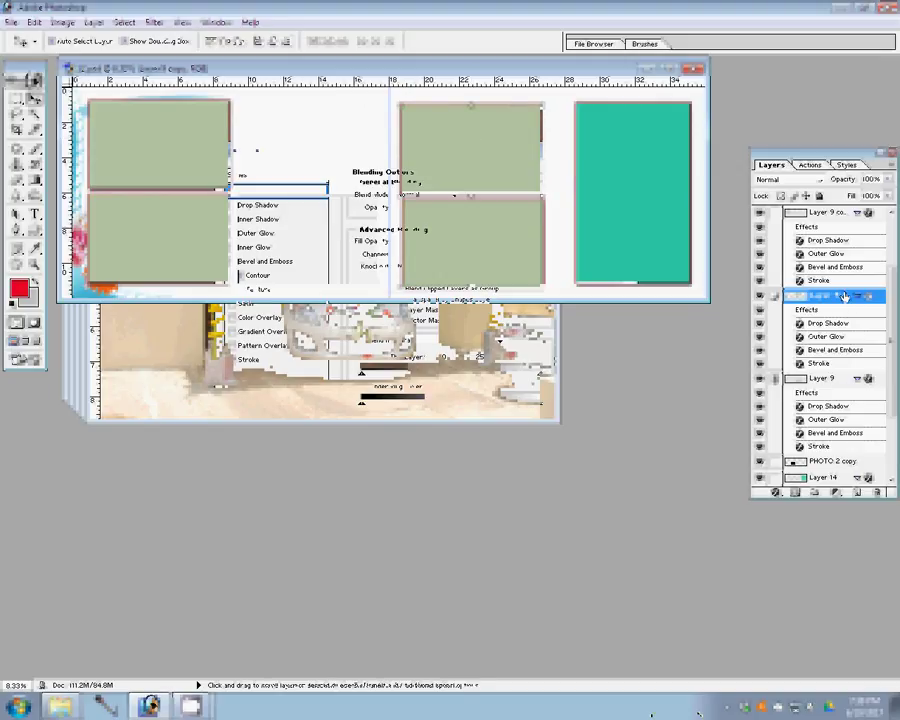
left_click(600, 194)
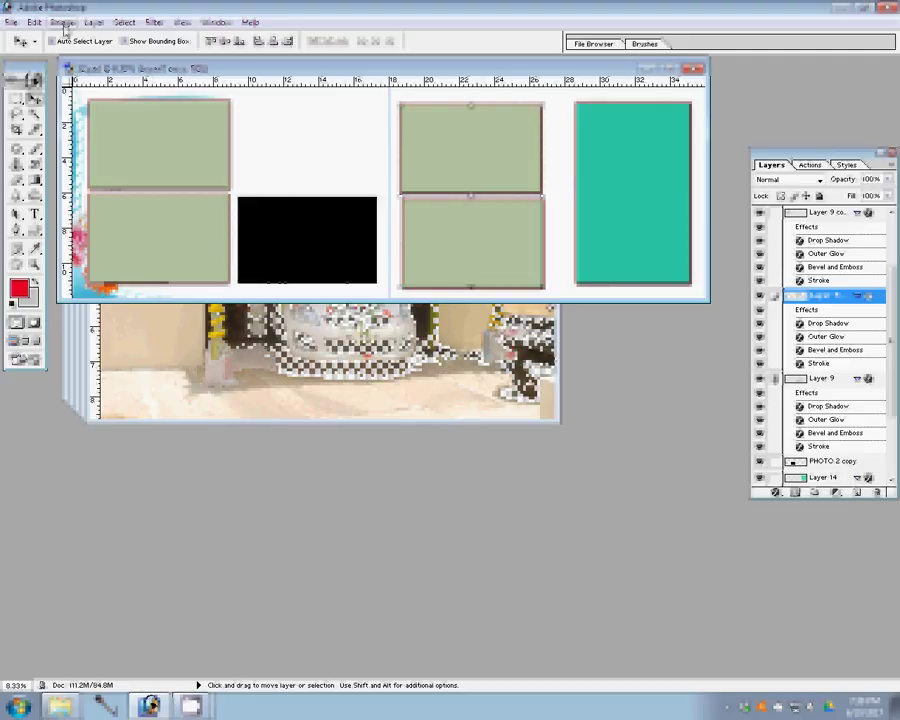
left_click(93, 22)
left_click(120, 52)
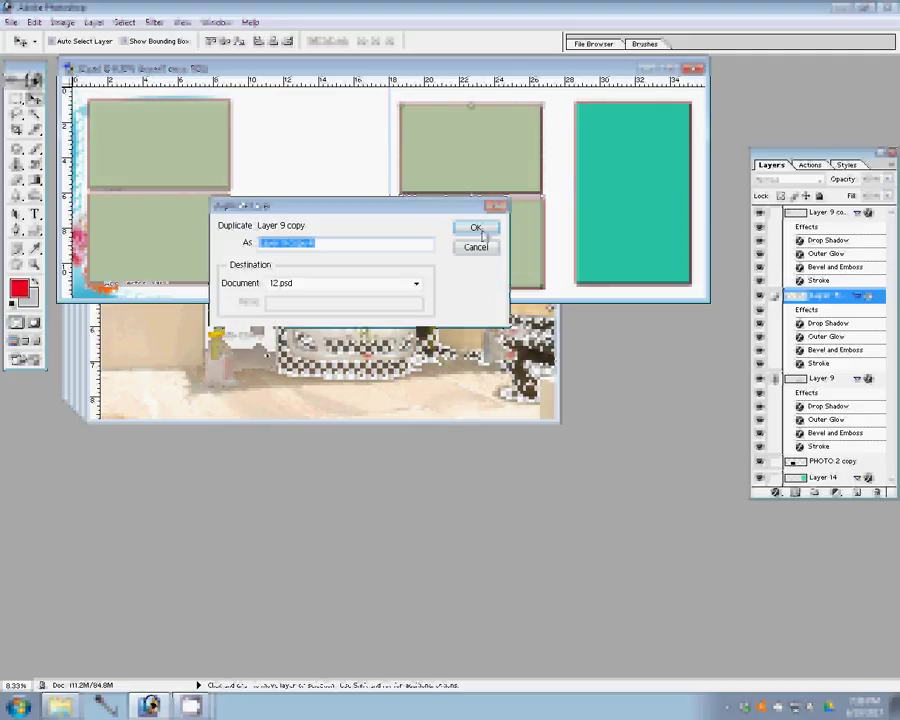
left_click(478, 230)
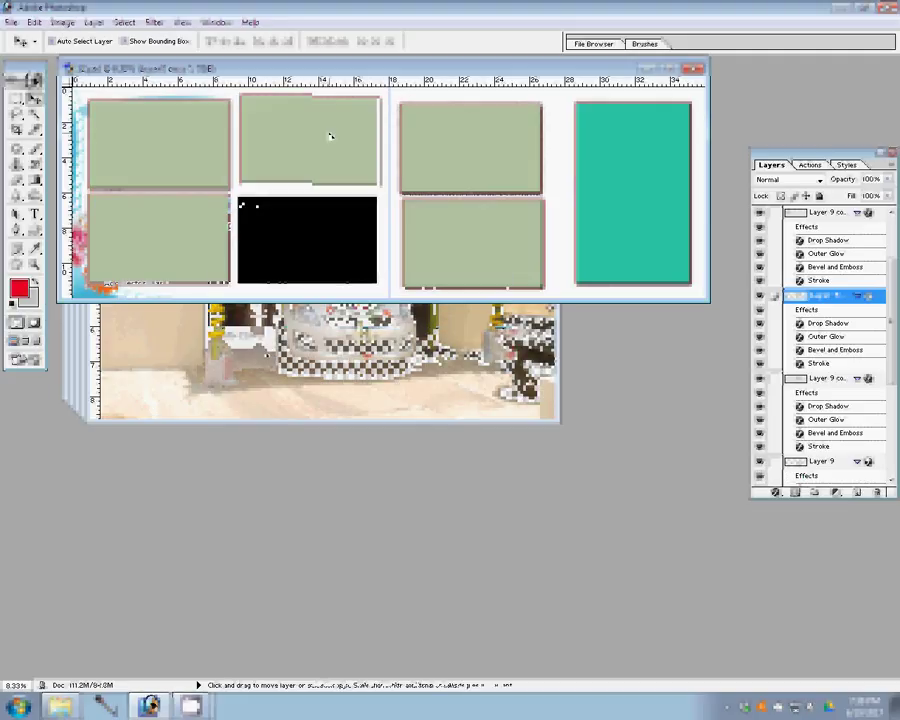
left_click_drag(330, 137, 344, 224)
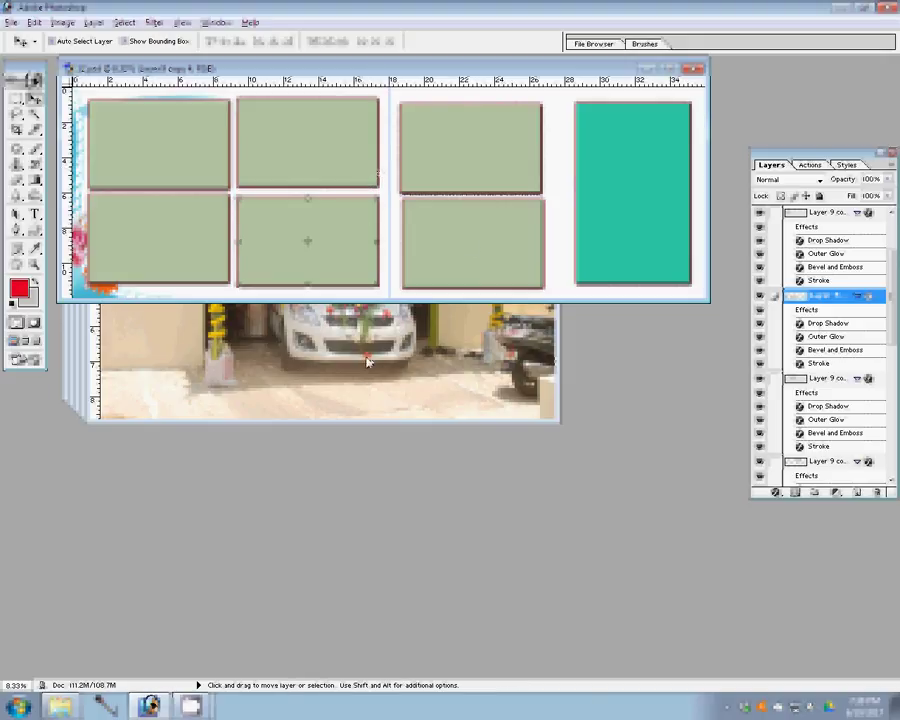
- Resize the decorated-car photo to 8 inches wide (2400 × 1607 pixels)
left_click(471, 246)
key("ctrl+Tab")
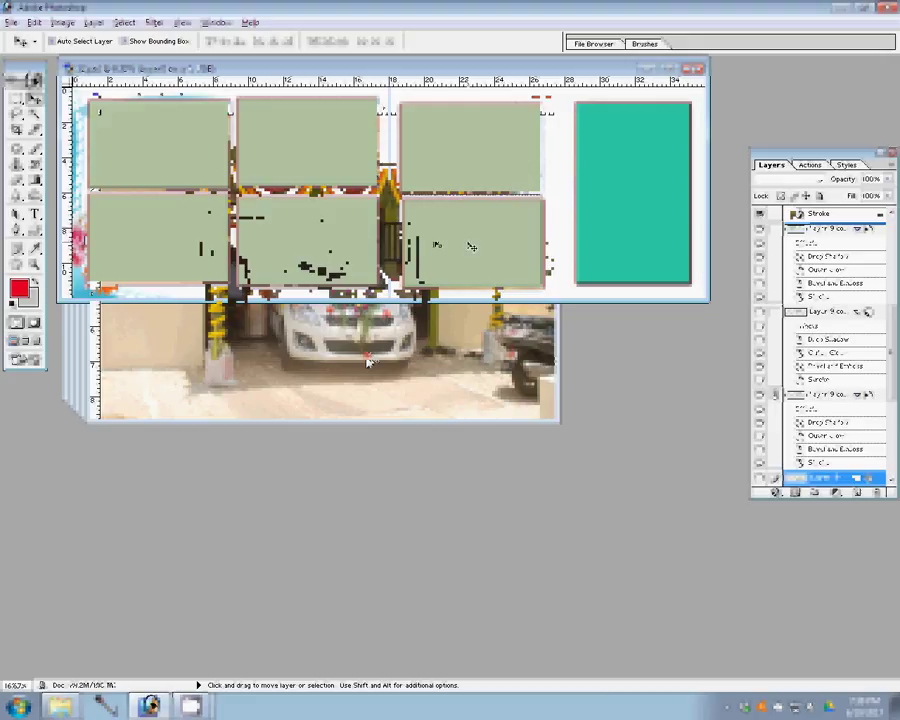
key("ctrl+alt+i")
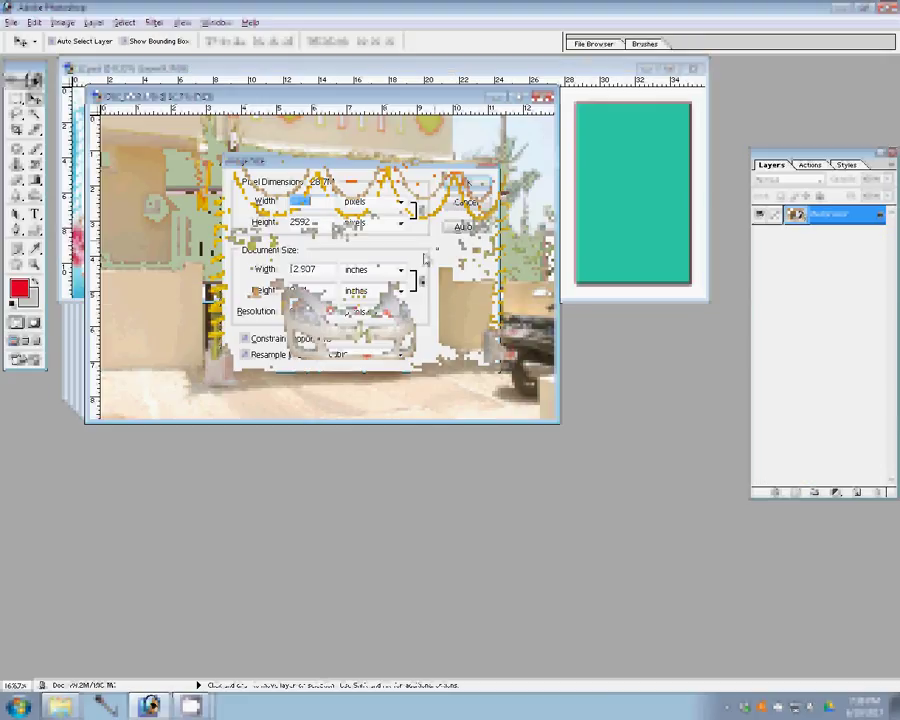
type("8")
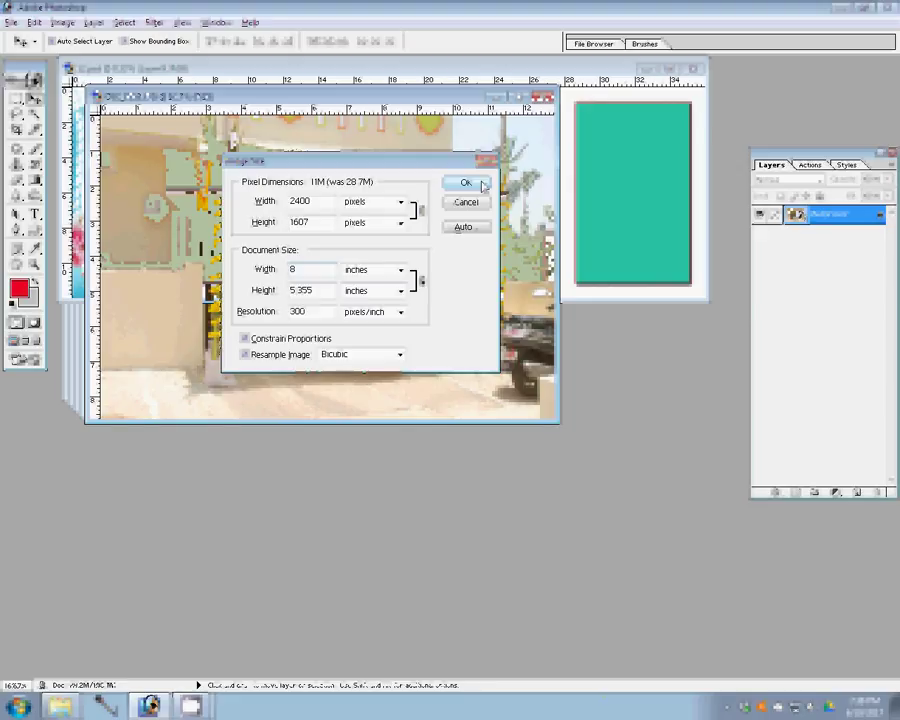
left_click(481, 184)
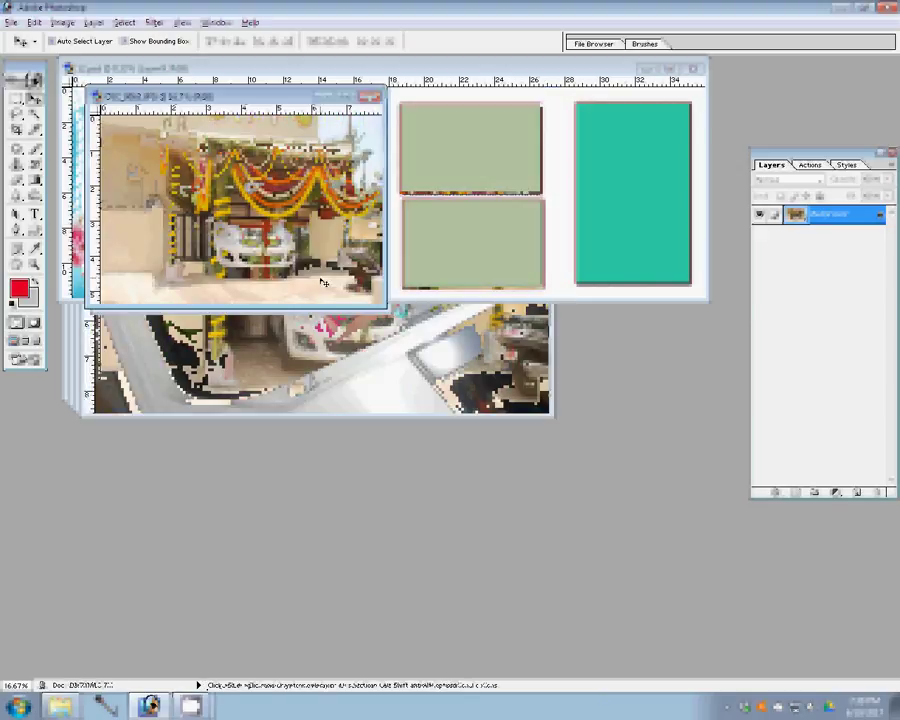
- Select all of the resized photo and drag it over the lower-right placeholder
mouse_move(323, 283)
left_mouse_down()
mouse_move(393, 233)
mouse_move(205, 213)
left_mouse_up()
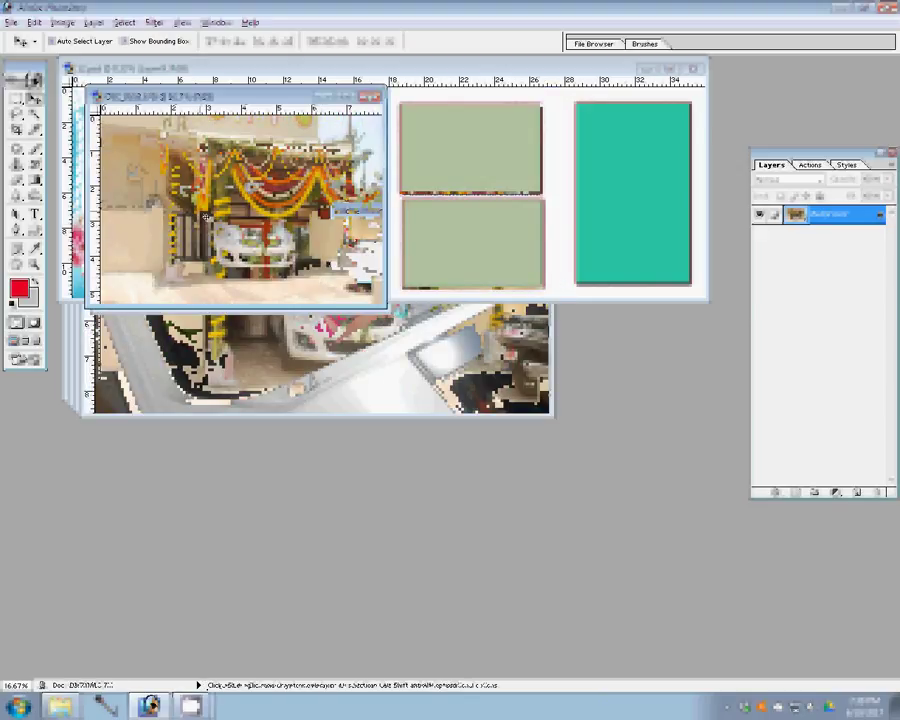
key("ctrl+a")
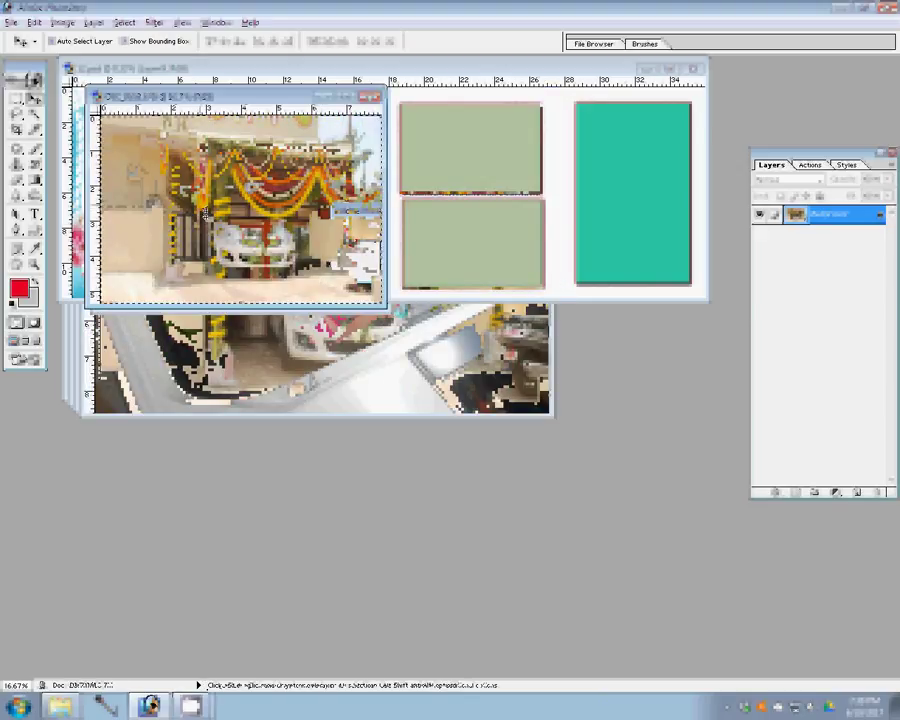
left_click_drag(205, 213, 463, 246)
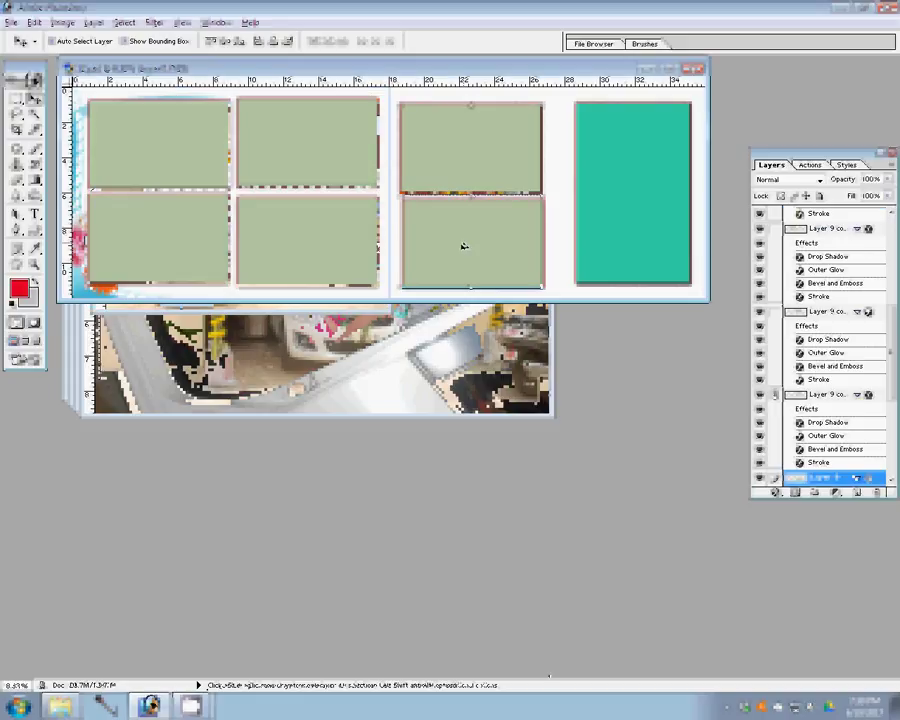
- Magic Wand the lower-right green frame and Paste Into it with the decorated-car photo
key("w")
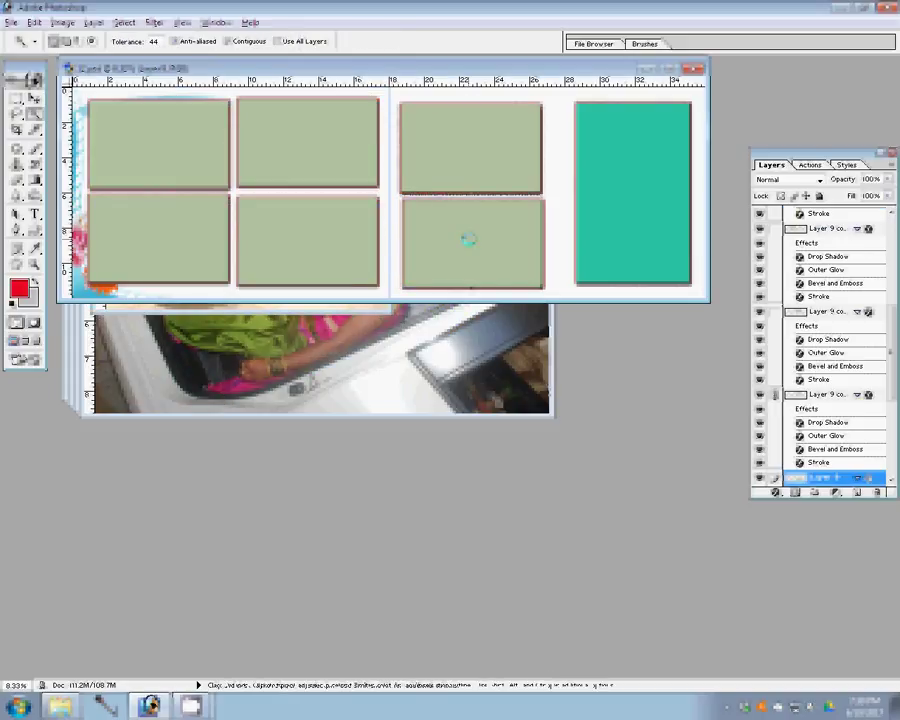
left_click(466, 237)
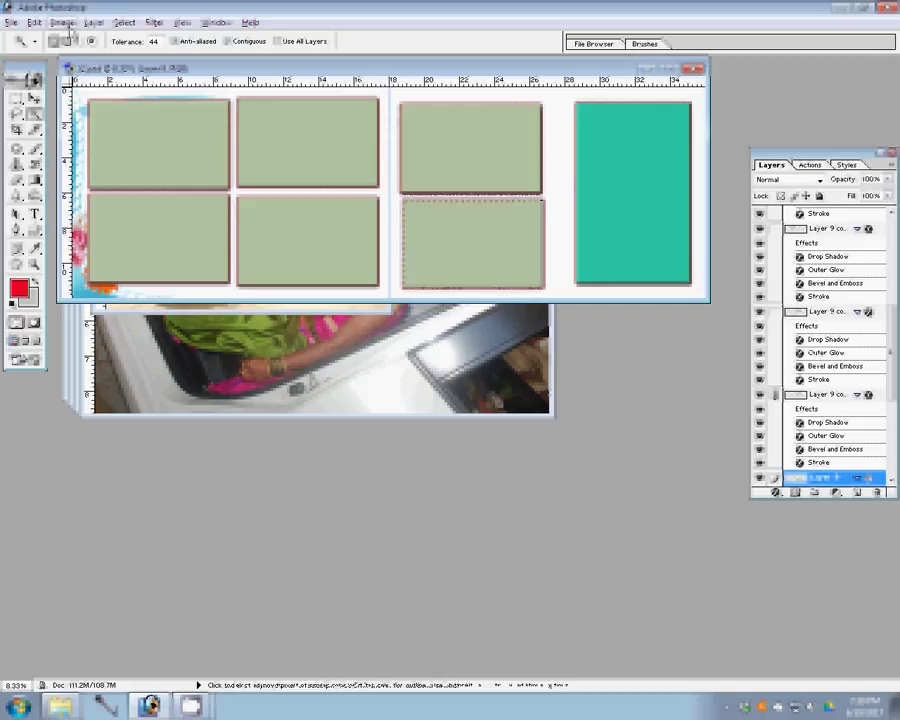
key("ctrl+d")
left_click(34, 22)
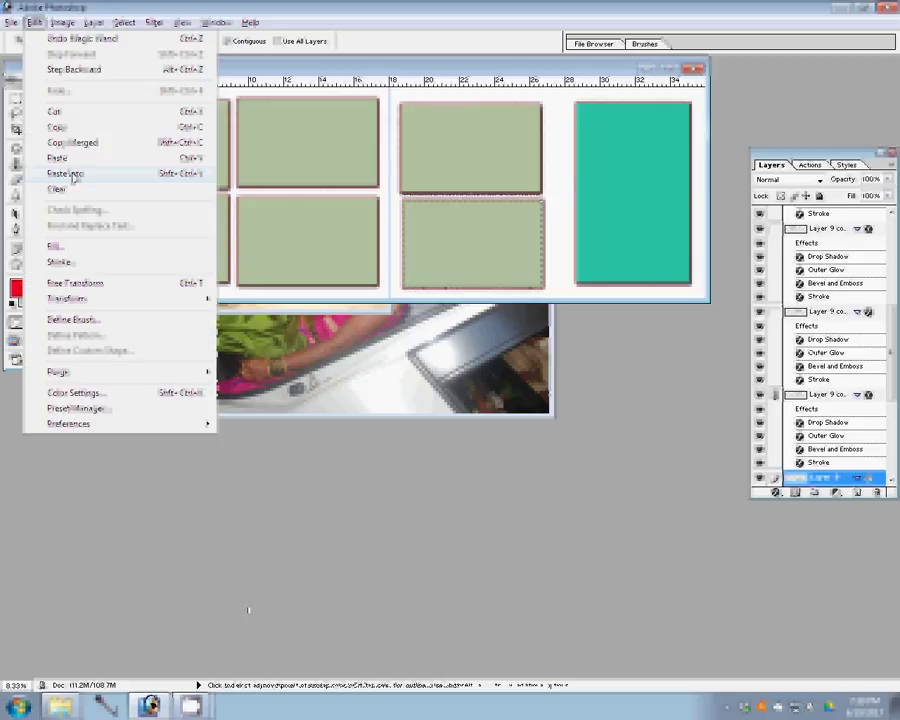
left_click(70, 174)
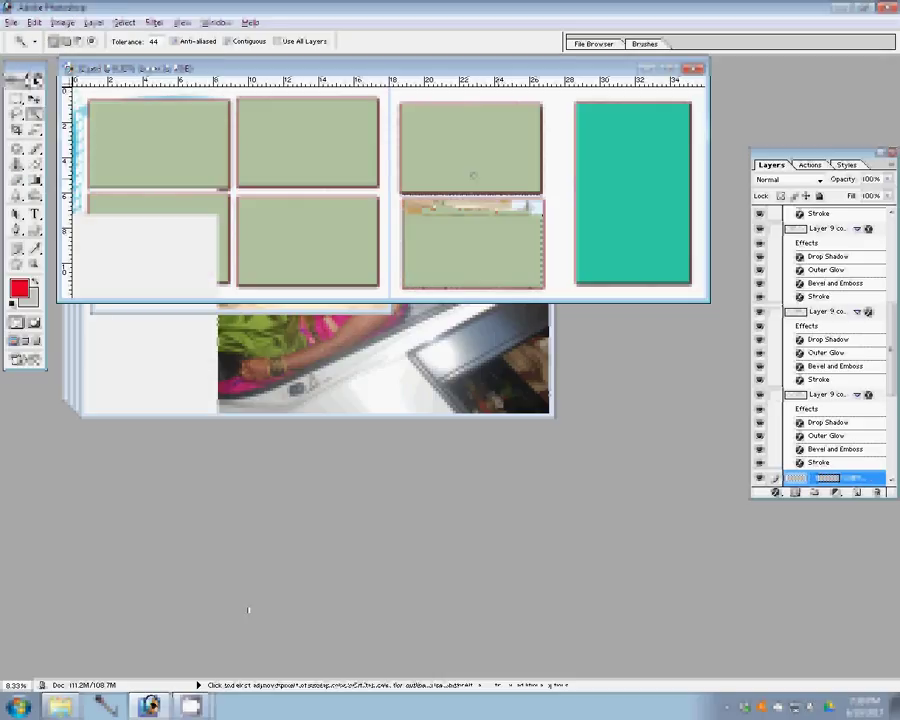
key("v")
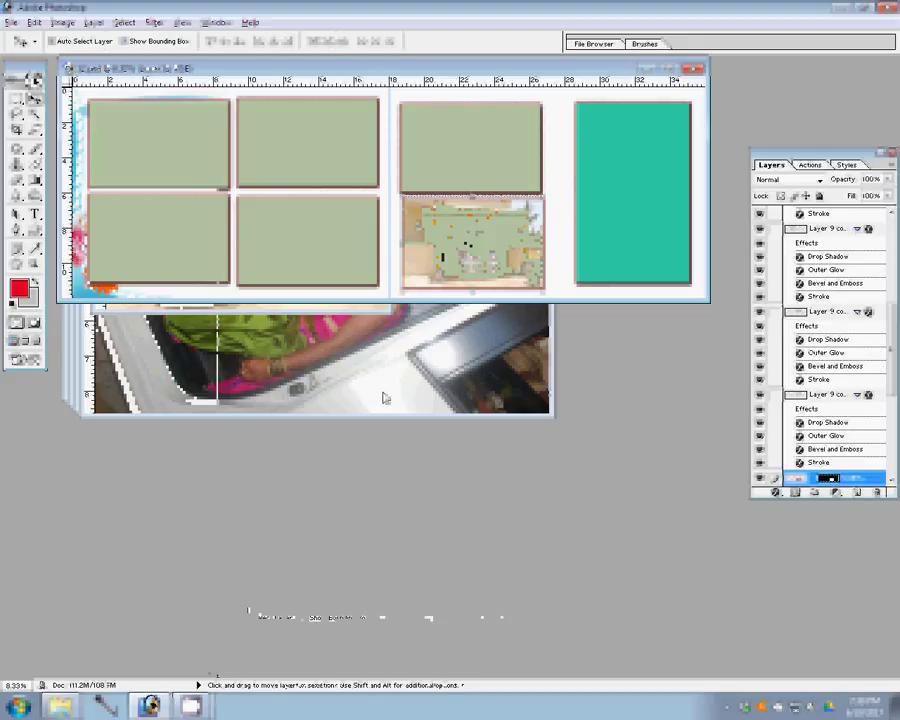
- Close the white car photo document without saving
key("ctrl+Tab")
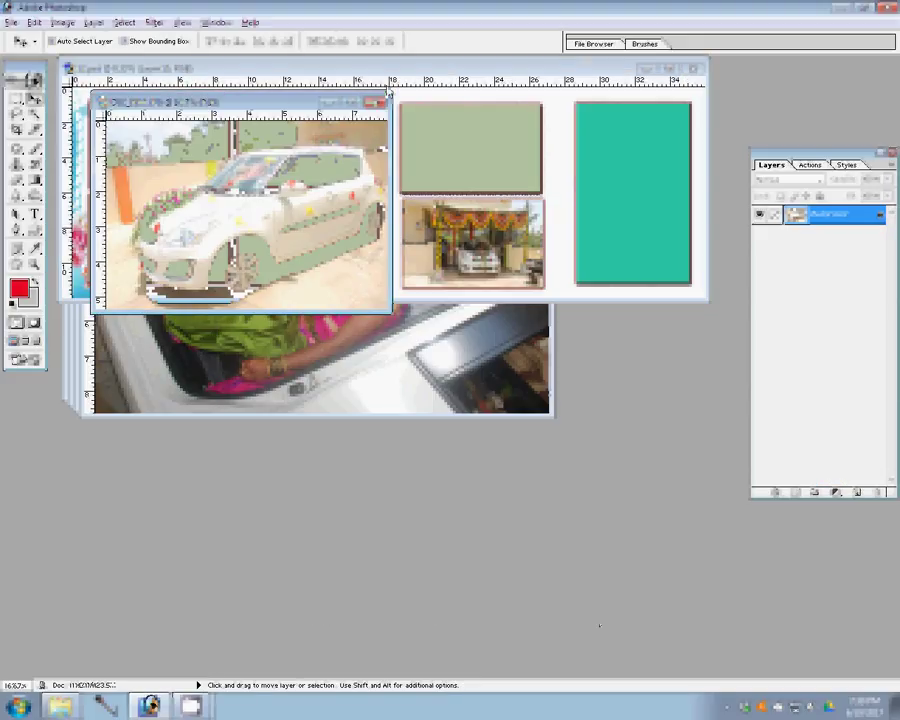
key("ctrl+w")
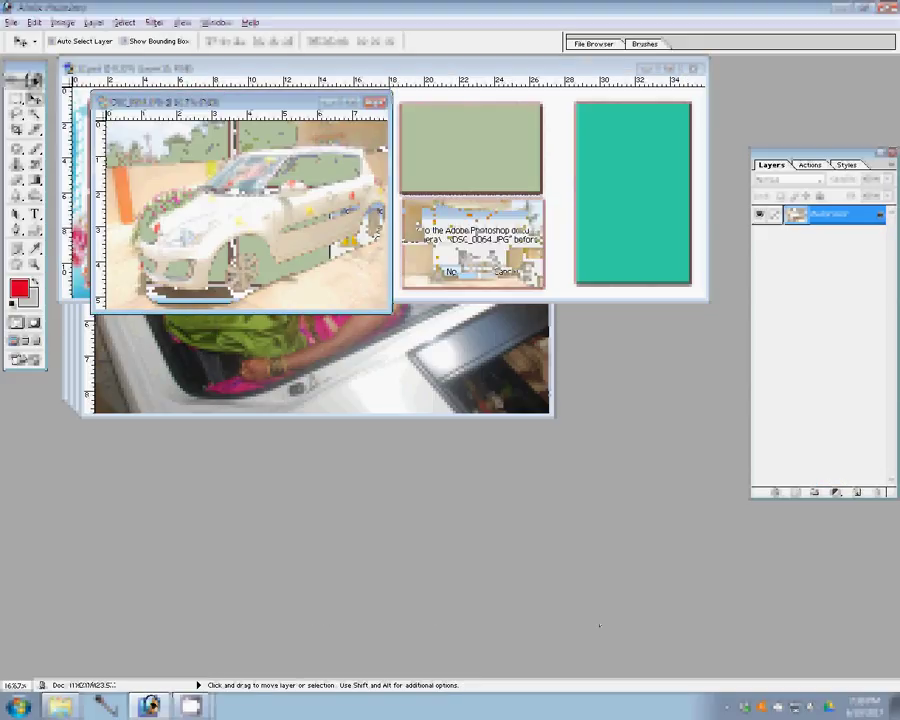
key("ctrl+alt+i")
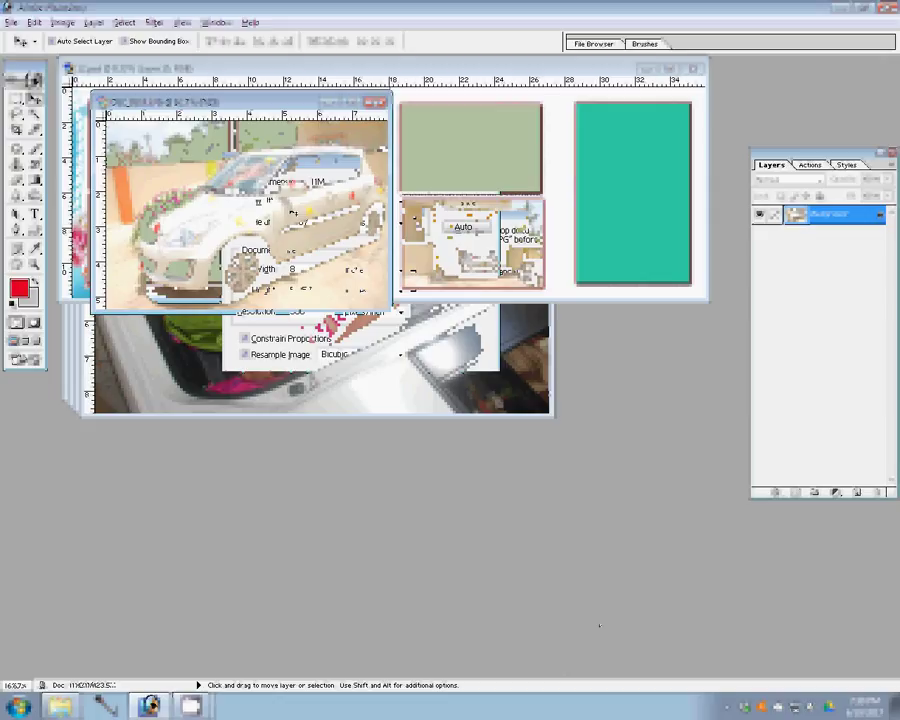
left_click(376, 104)
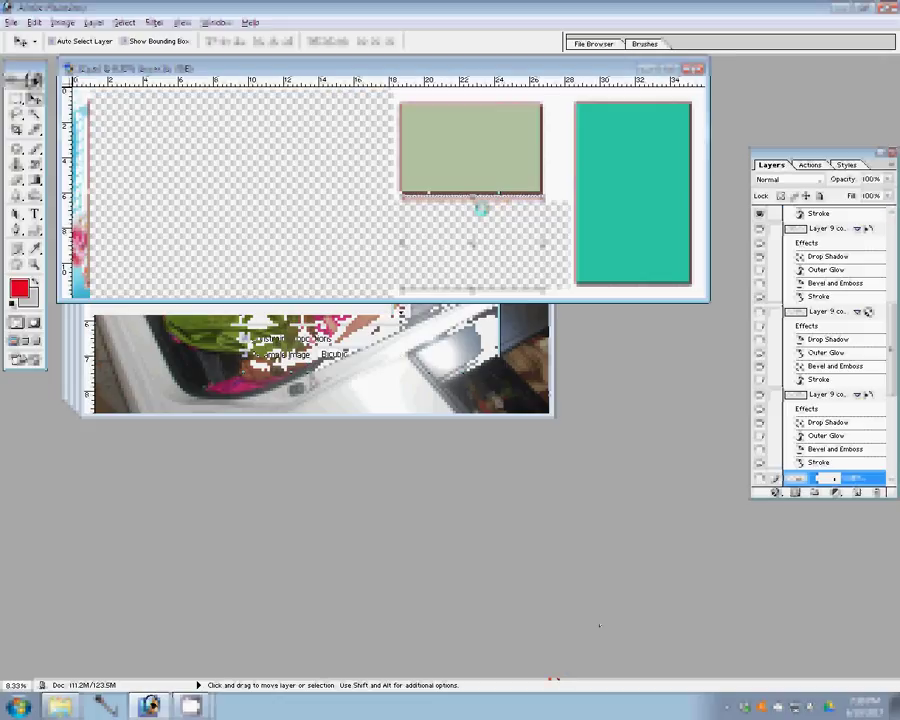
- Resize the woman-in-car photo to 8 inches wide, then close it without saving
key("ctrl+alt+i")
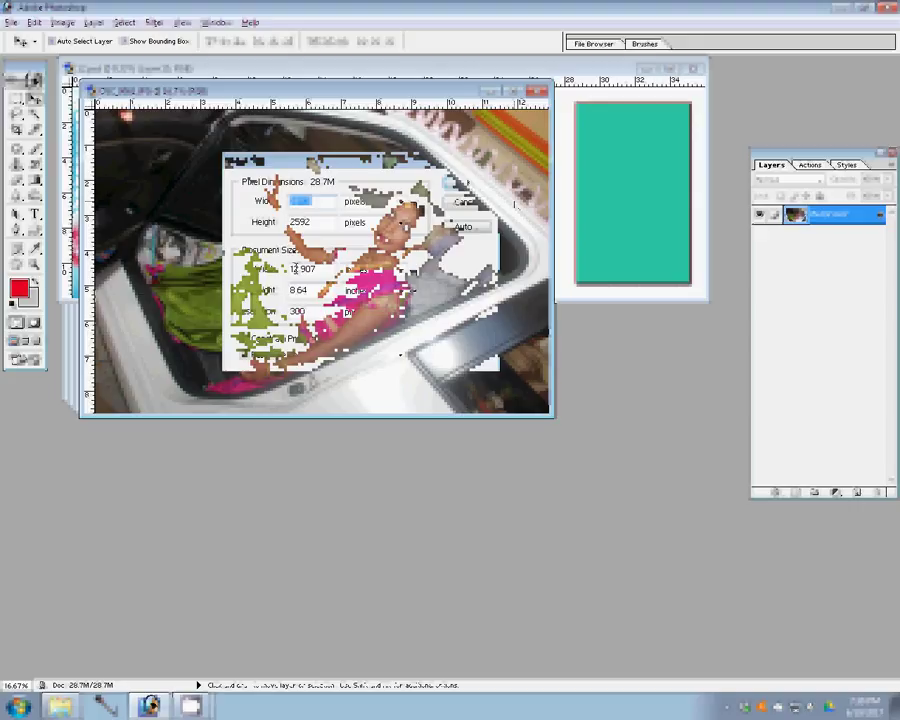
type("8")
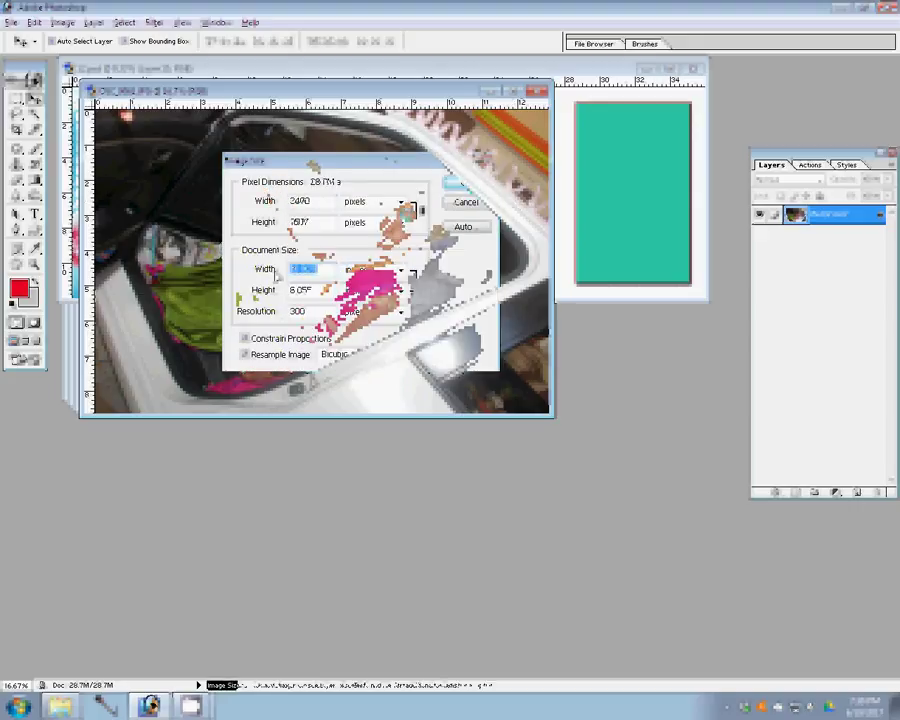
left_click(465, 182)
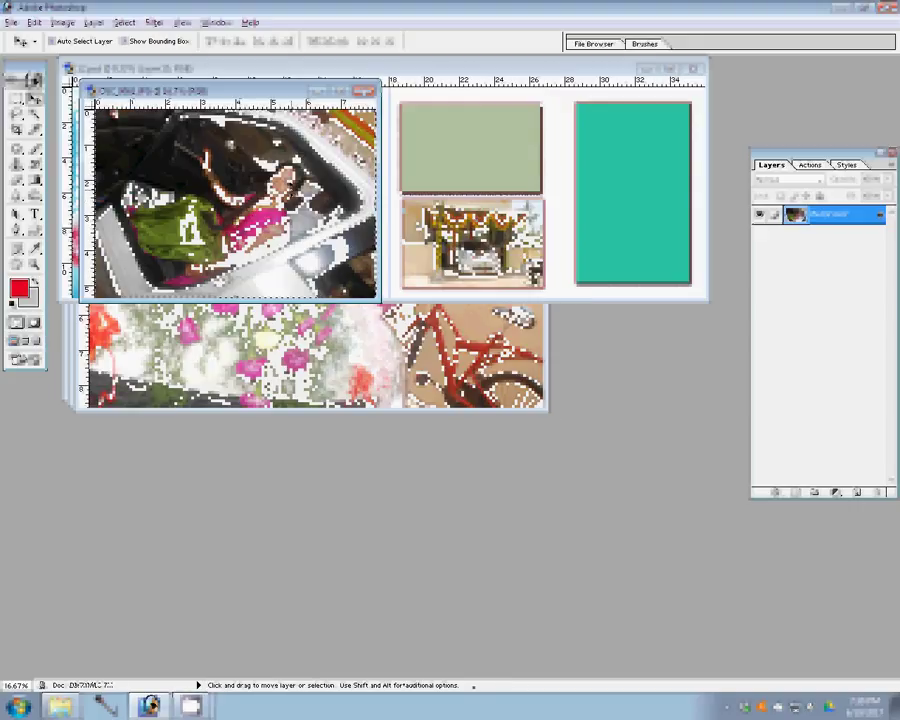
left_click(367, 91)
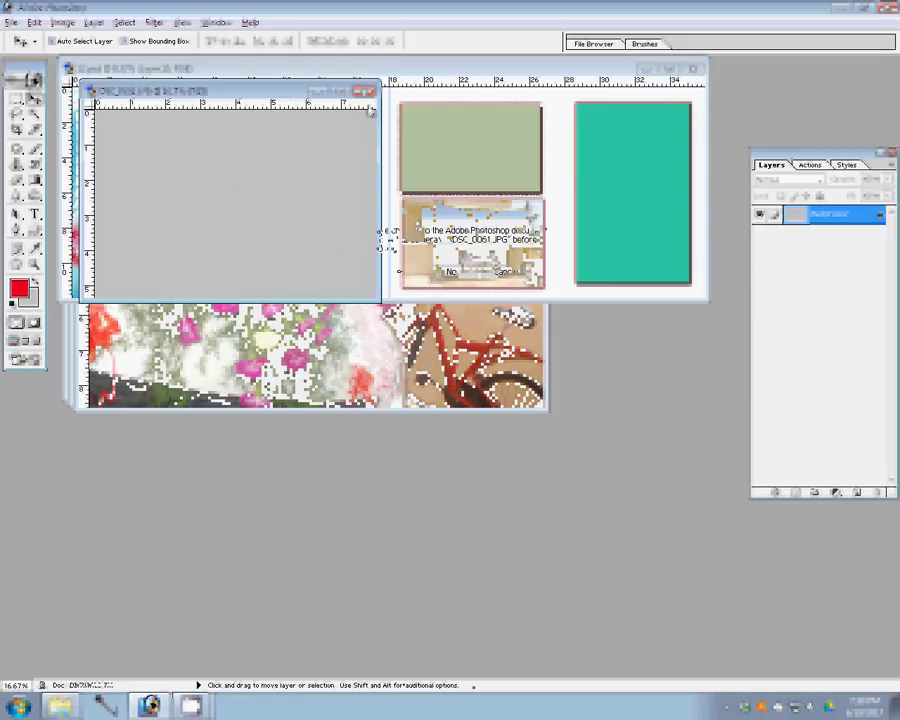
left_click(451, 271)
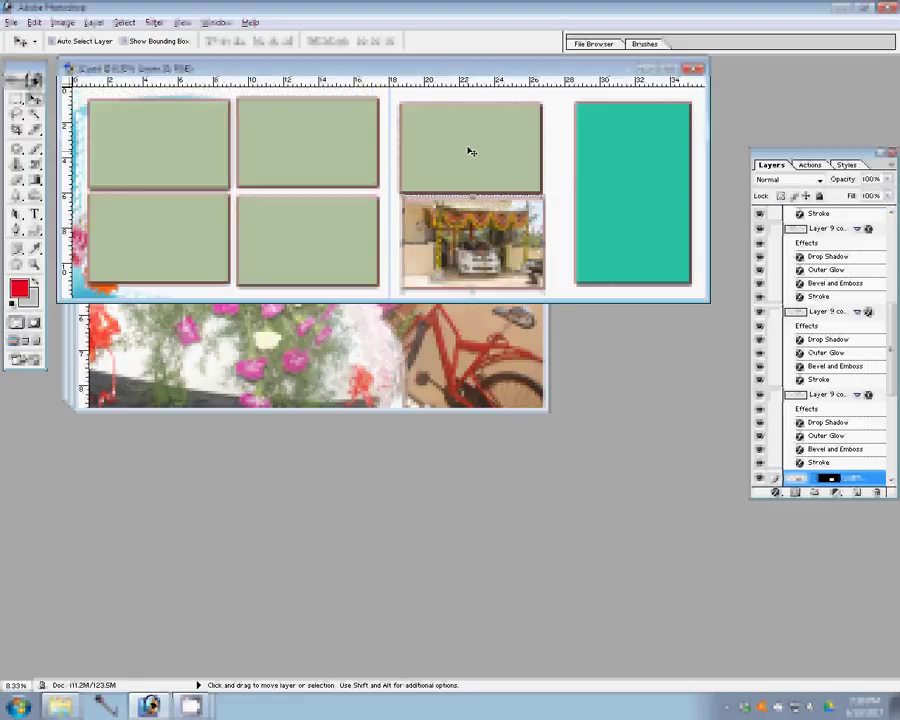
- On Layer 9 copy, Magic Wand the top-right frame and Paste Into it with the woman-in-car photo
left_click(470, 151)
key("w")
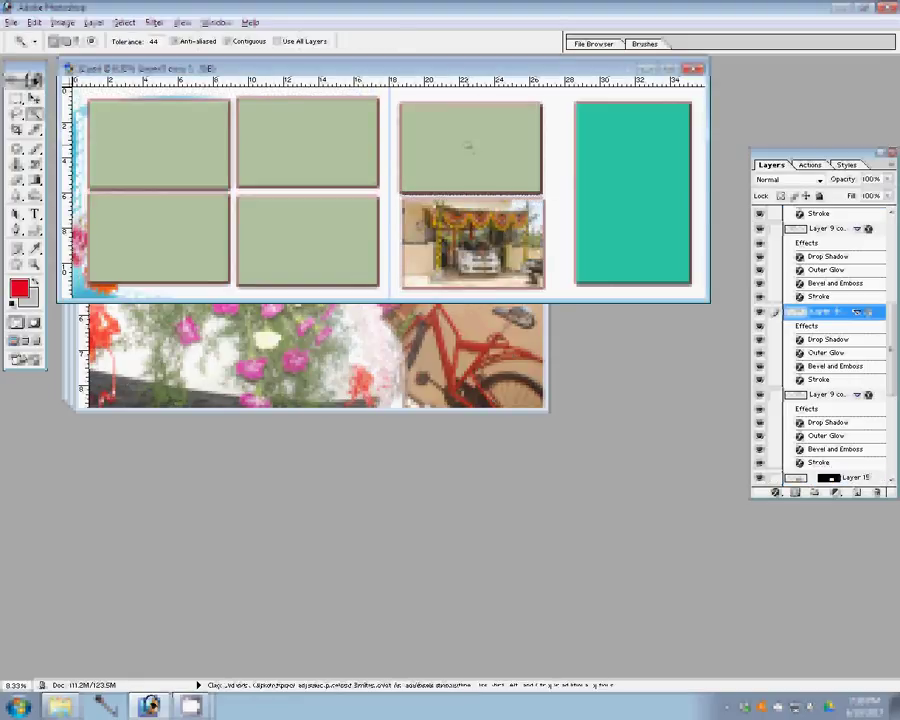
left_click(468, 146)
key("Return")
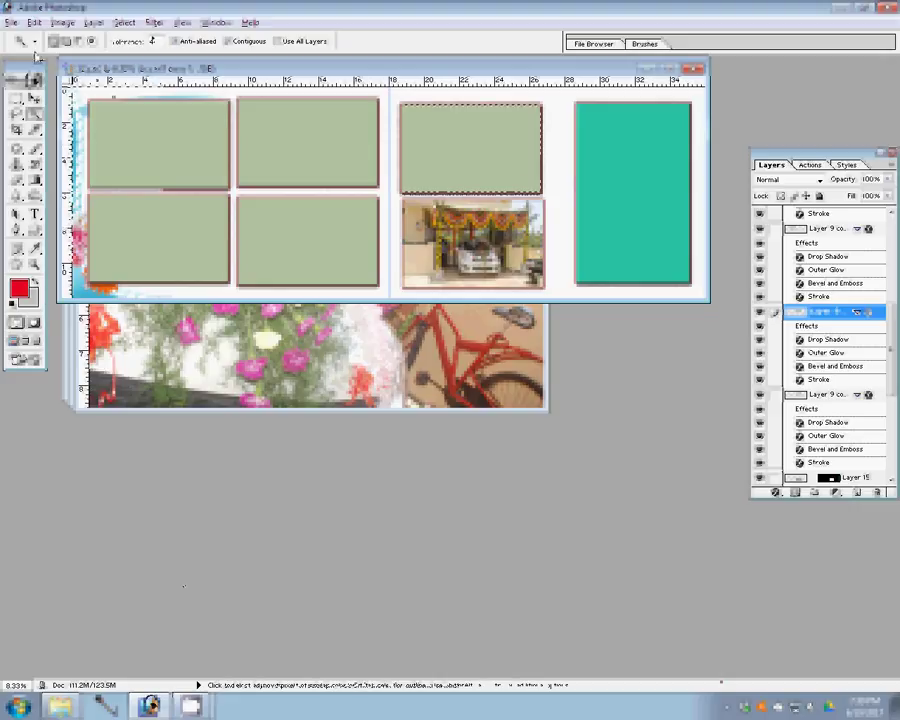
left_click(34, 22)
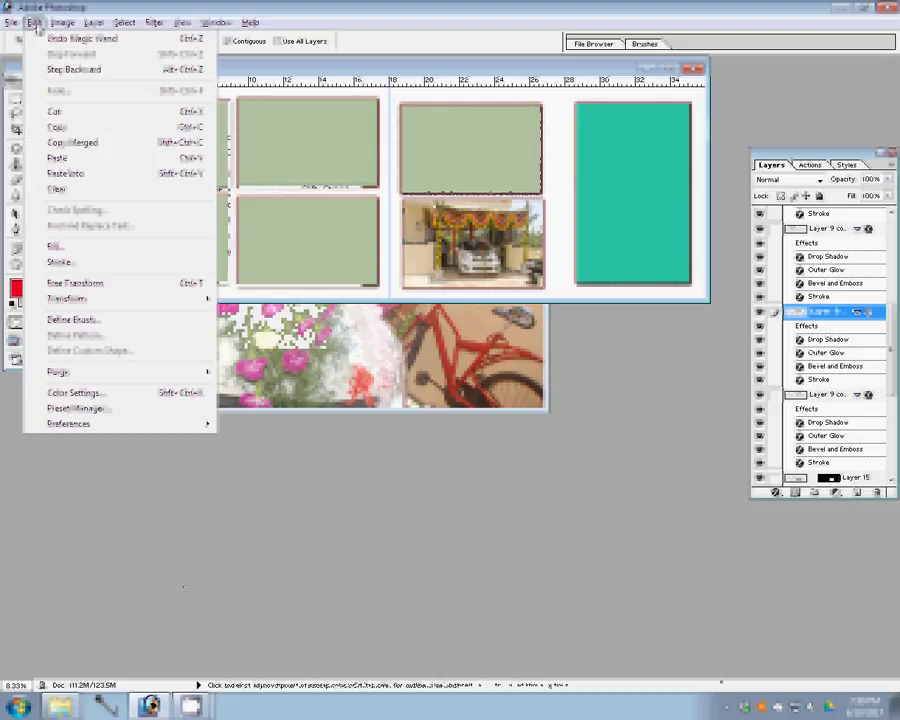
left_click(169, 176)
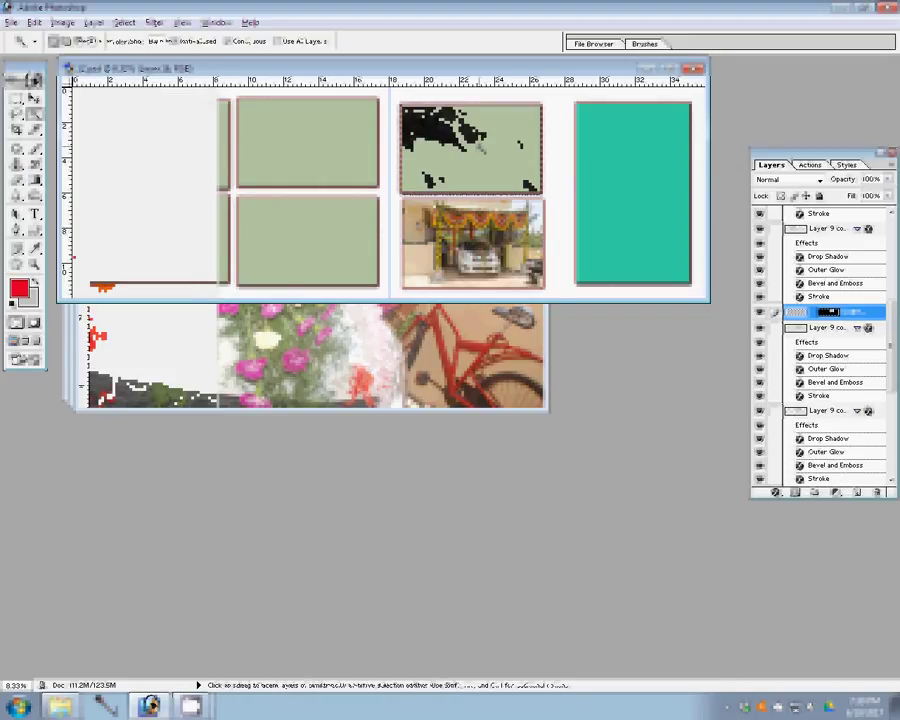
key("v")
left_click(380, 372)
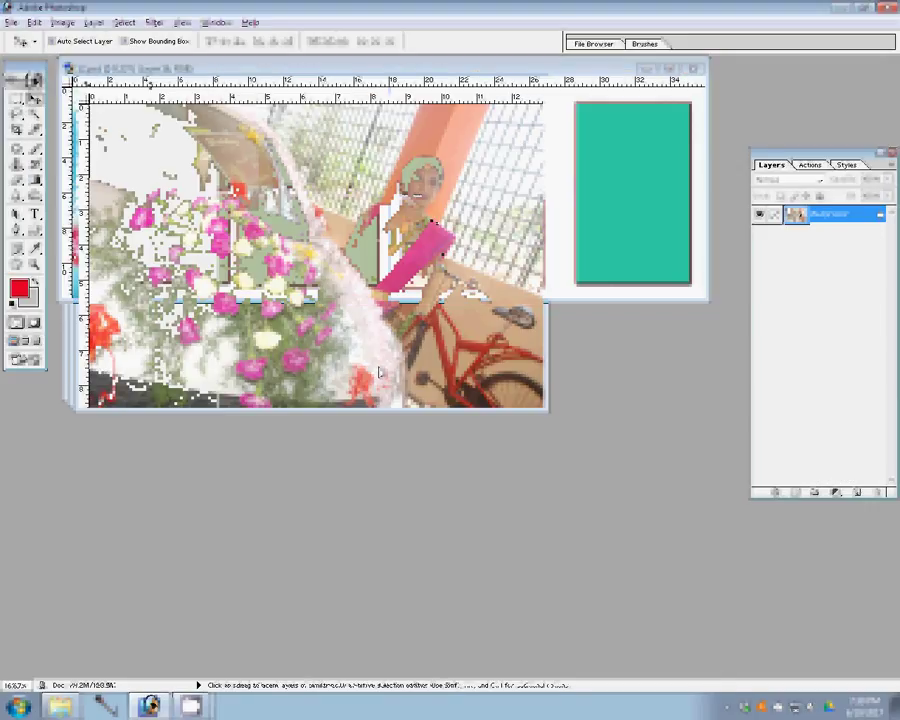
- Apply the flowers-and-bicycle photo's new image size and close it without saving
left_click_drag(380, 372, 433, 222)
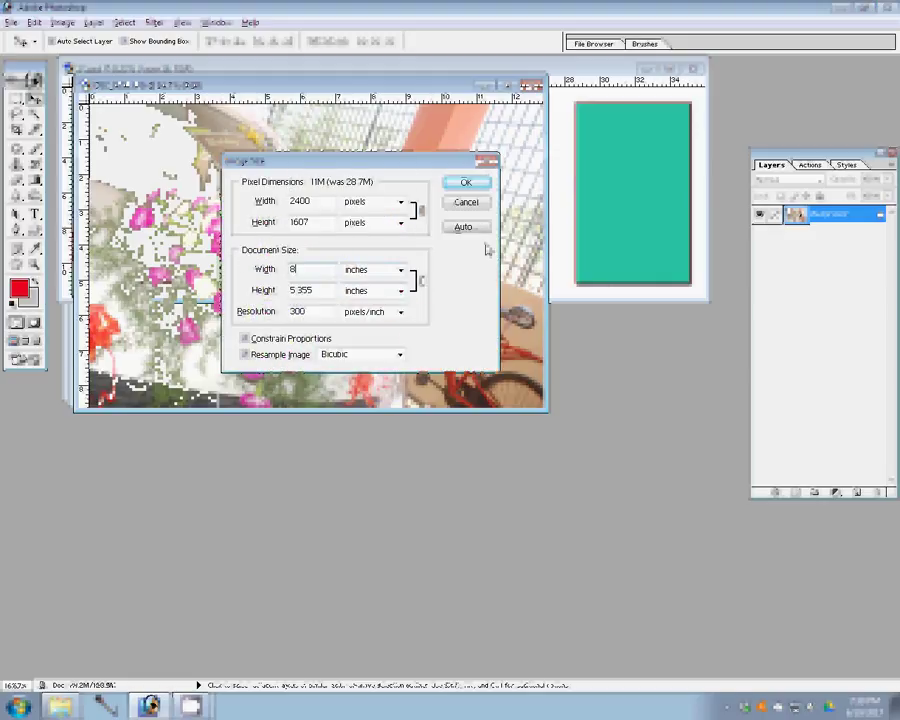
left_click(465, 182)
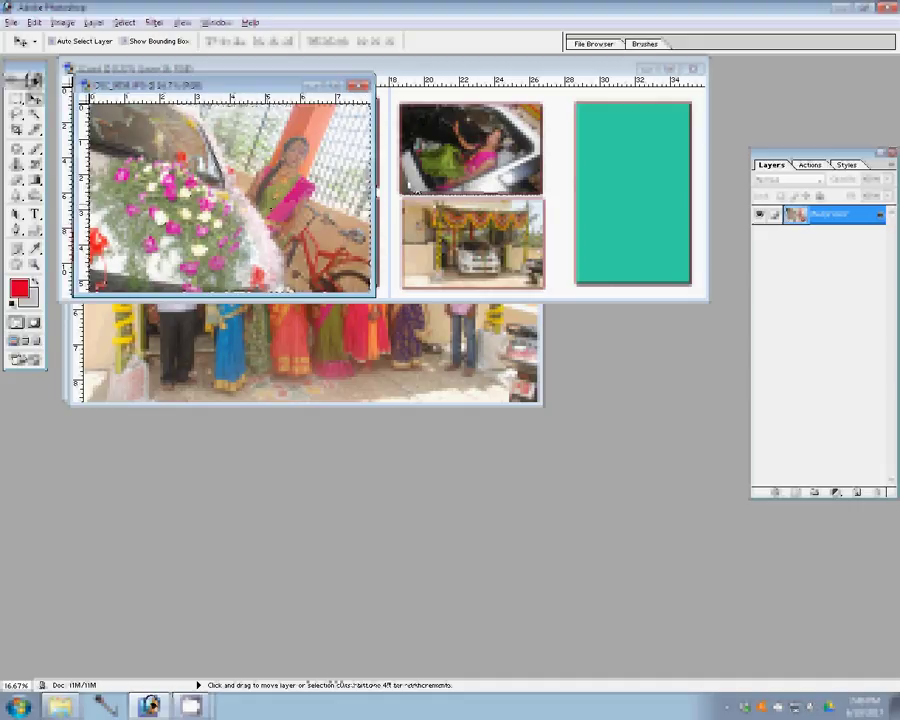
key("Delete")
left_click(360, 86)
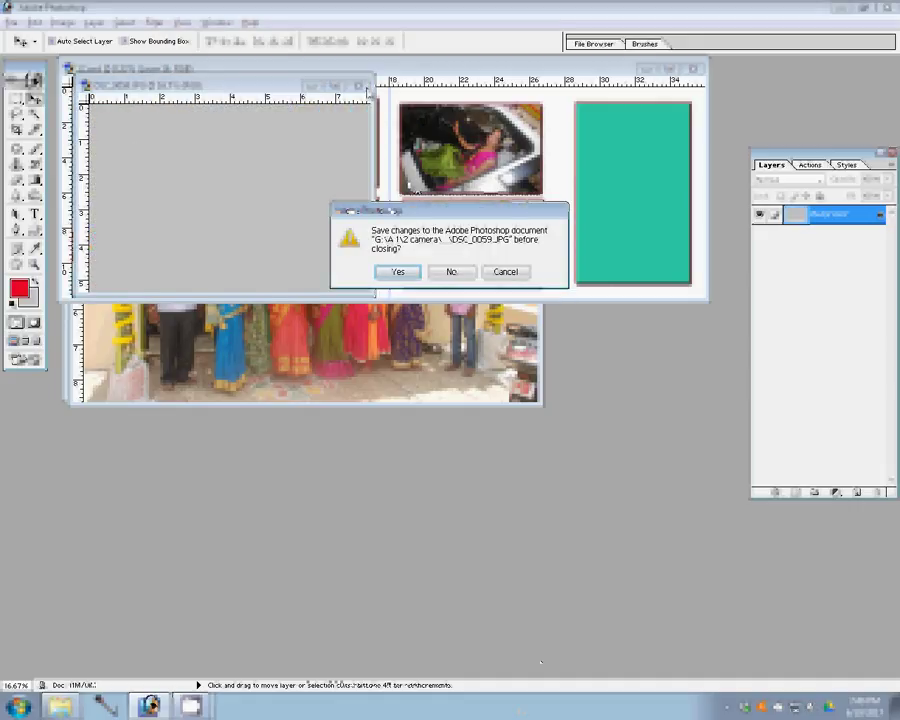
key("n")
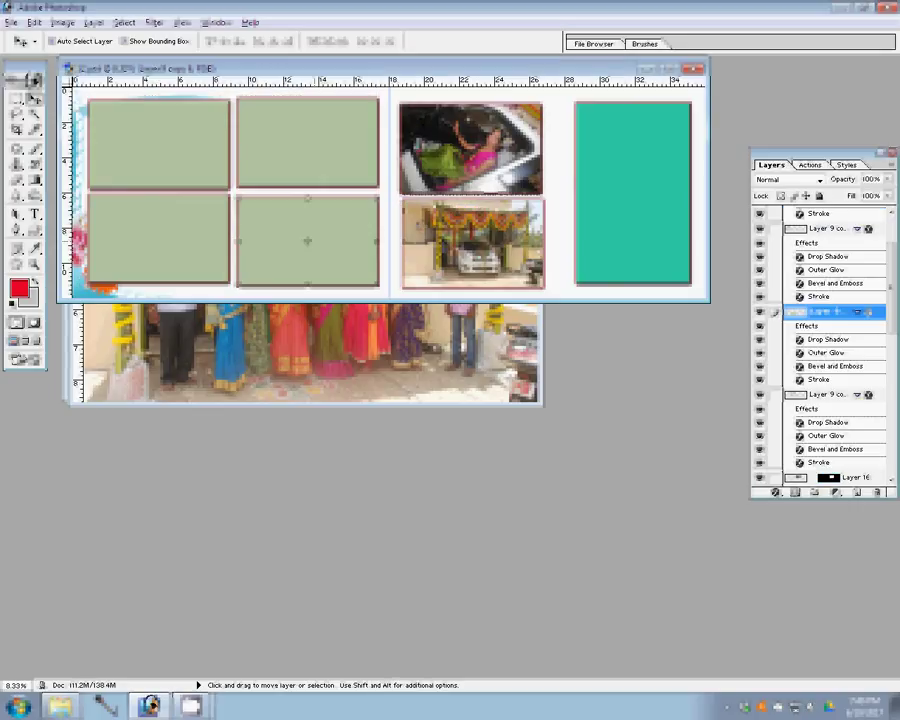
- Magic Wand the lower-middle green frame and Paste Into it with the copied photo
key("w")
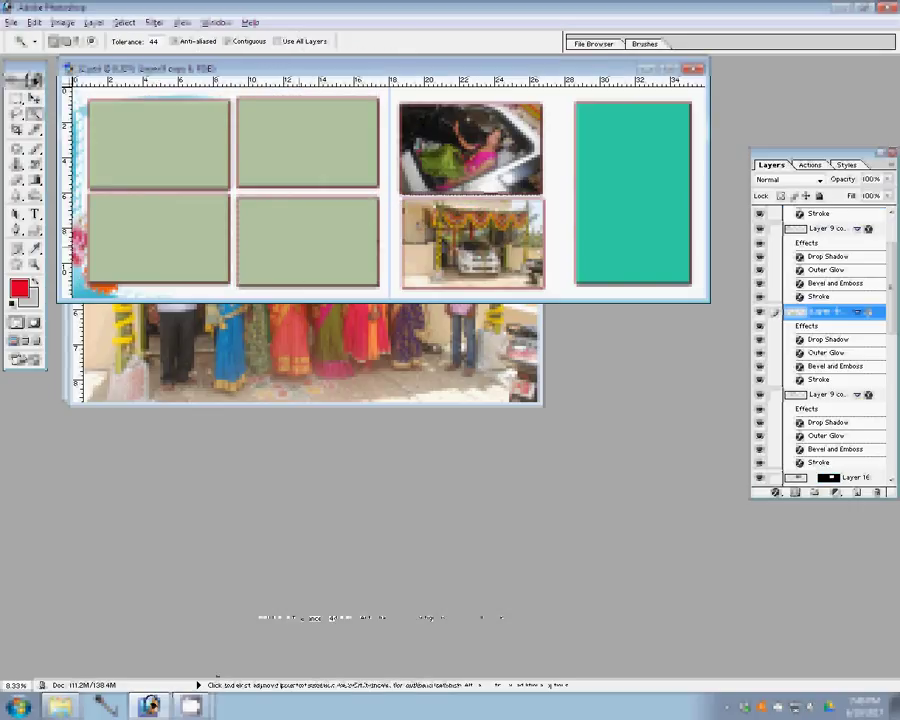
left_click(236, 234)
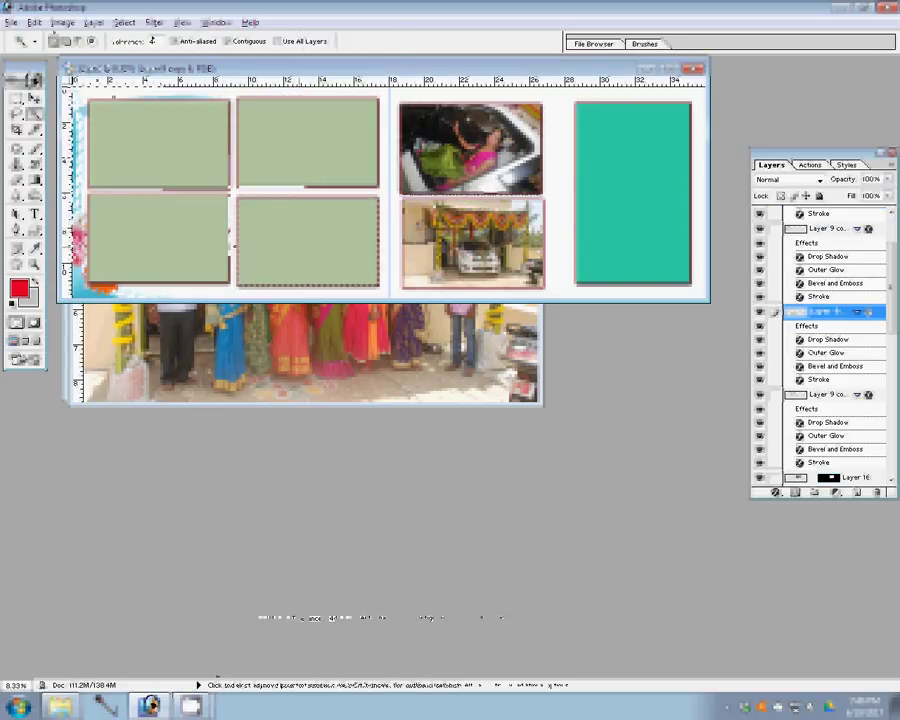
left_click(32, 22)
left_click(77, 173)
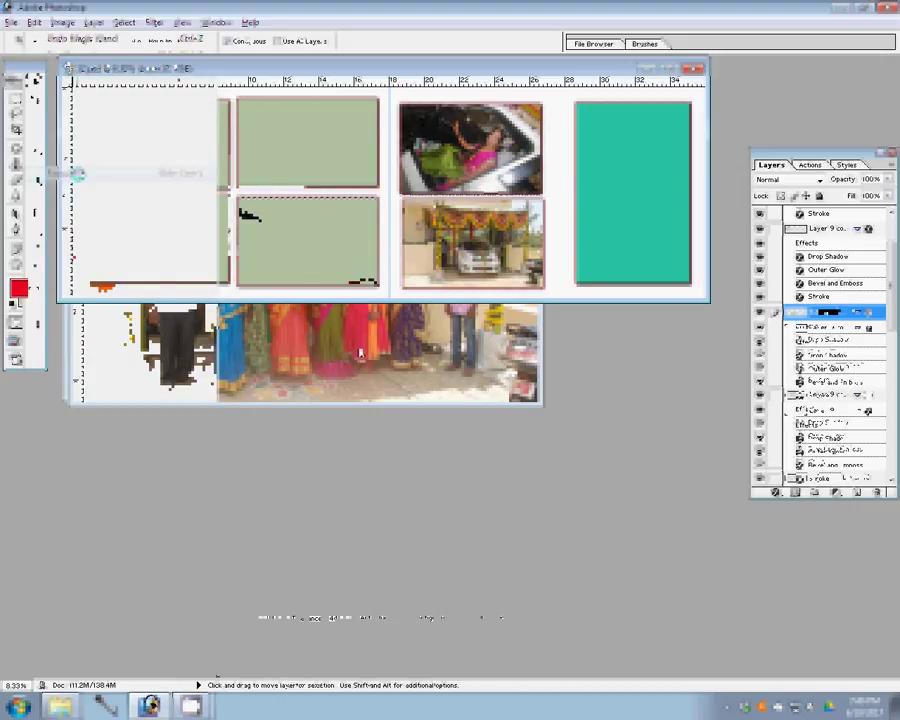
- Resize the family group photo to 8 inches wide, then close it without saving
key("ctrl+Tab")
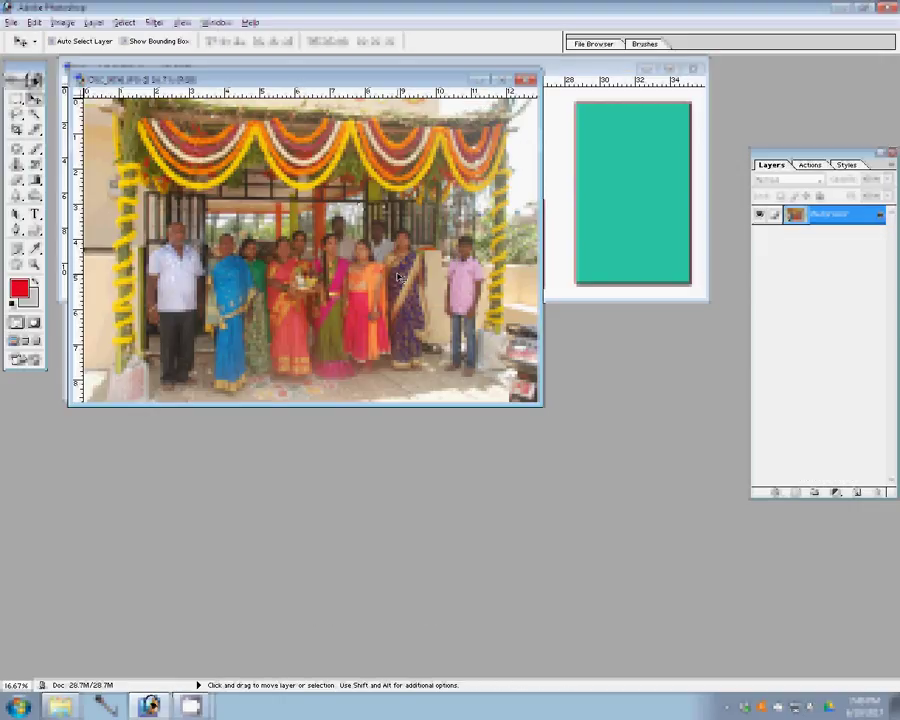
key("ctrl+alt+i")
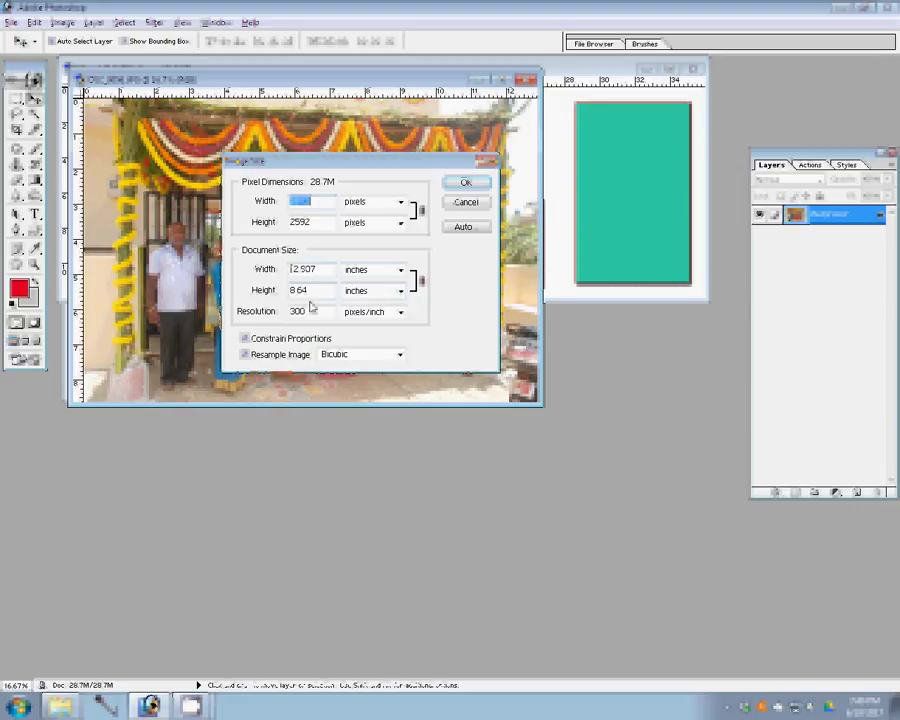
key("Tab")
key("Tab")
type("8")
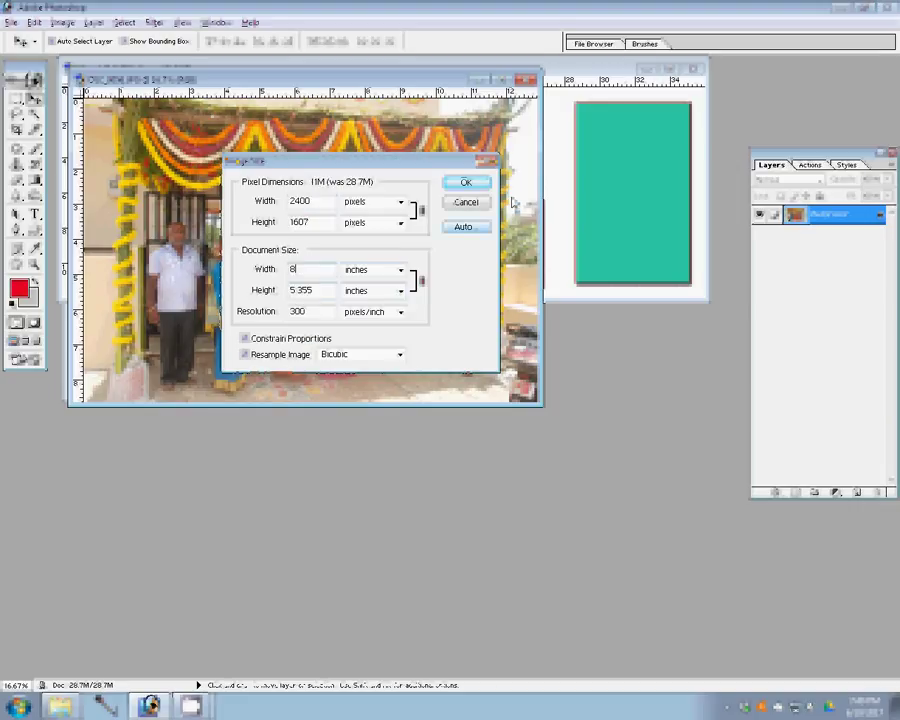
key("Return")
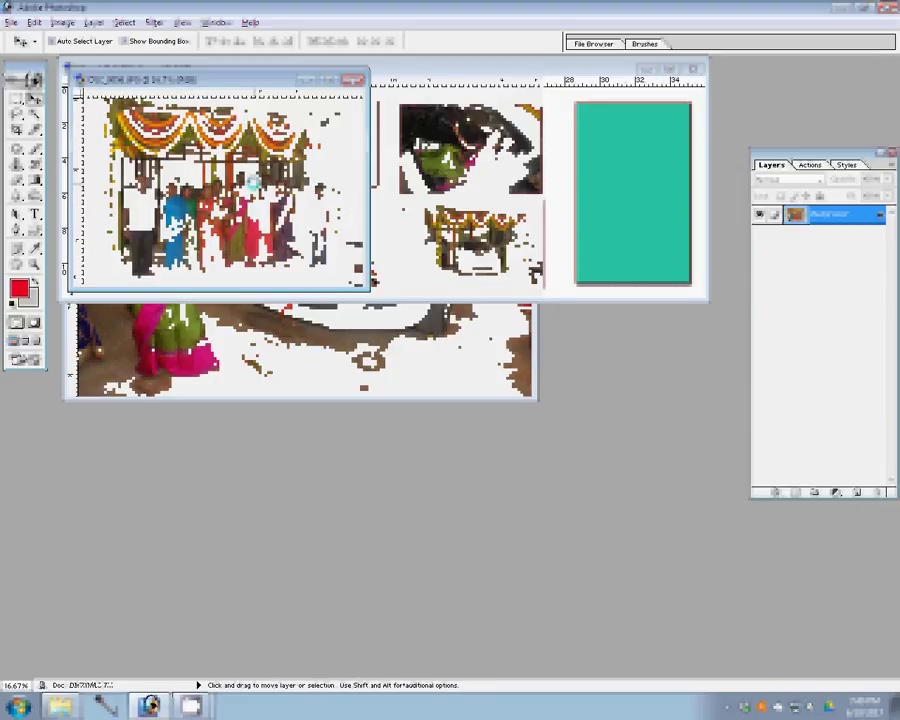
key("ctrl+w")
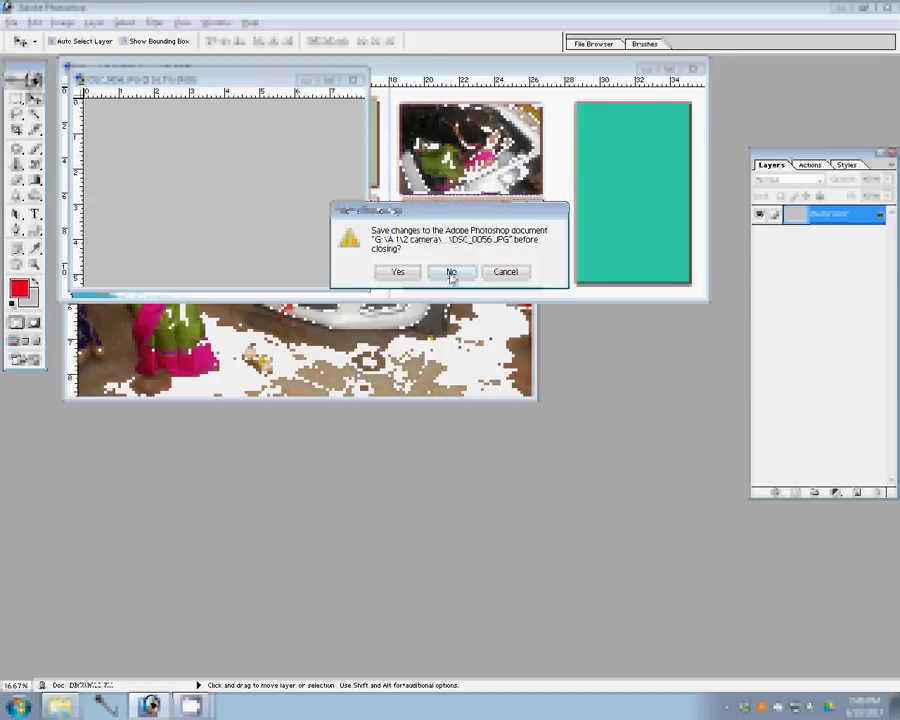
left_click(451, 272)
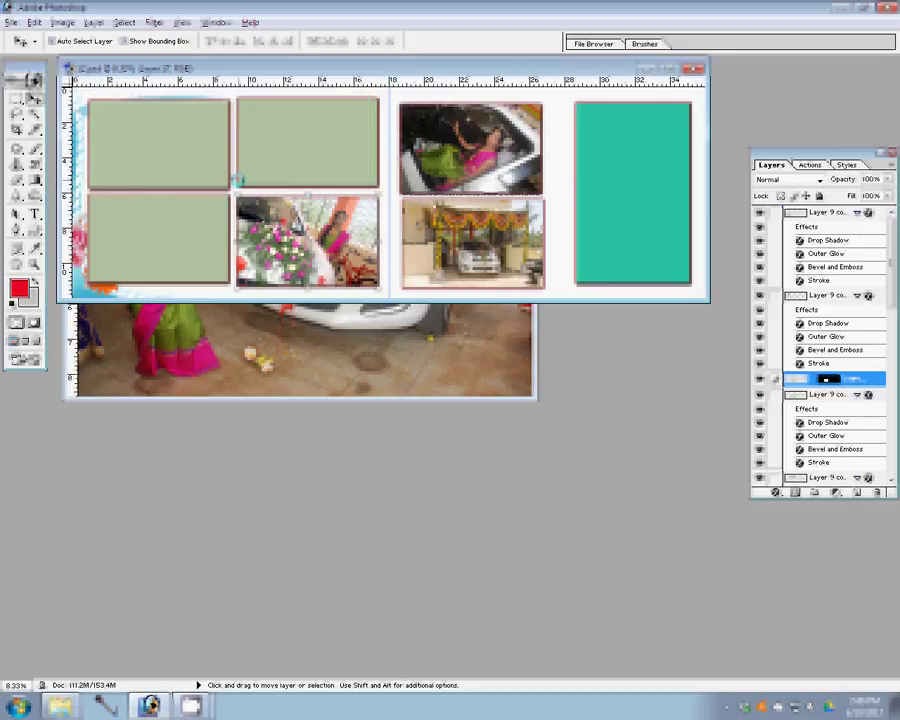
- Paste the family photo into the upper-middle green frame with Paste Into
left_click(322, 138)
key("w")
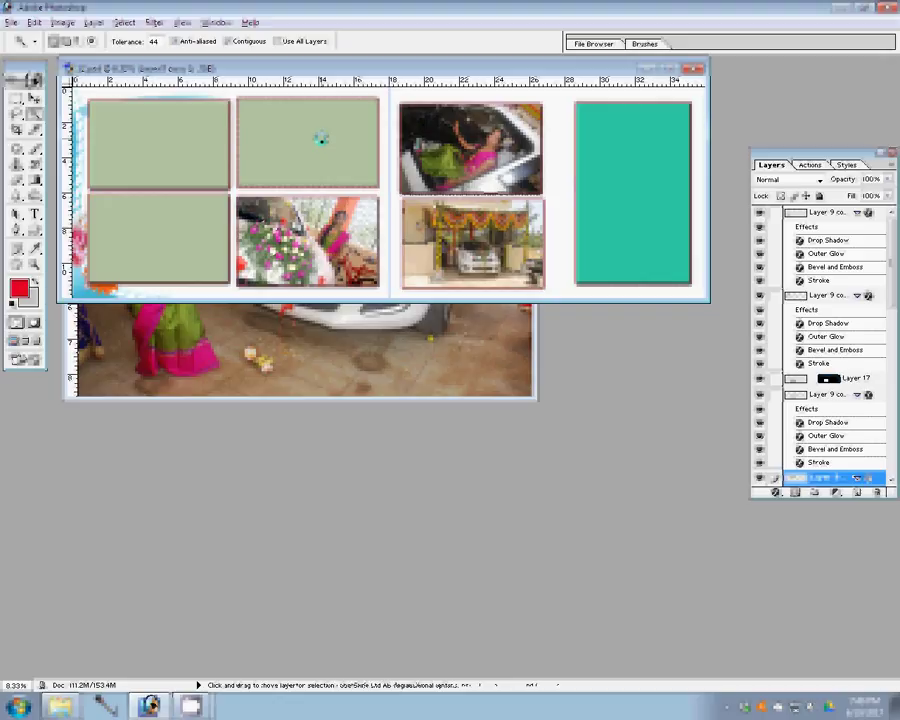
key("ctrl+shift+v")
- Resize the car photo to a width of 8 inches in Image Size
key("v")
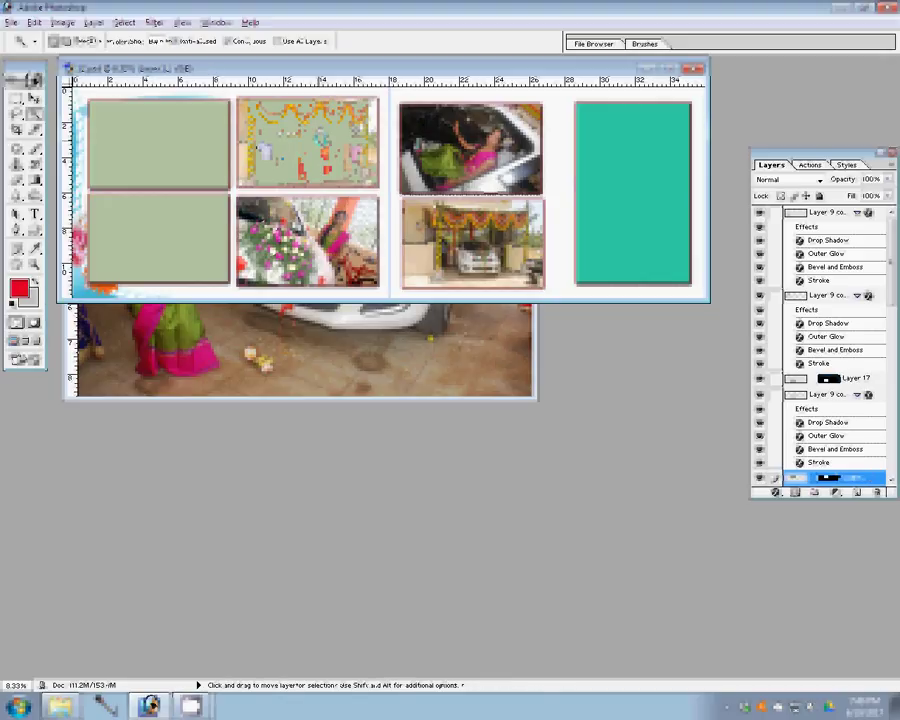
left_click(226, 376)
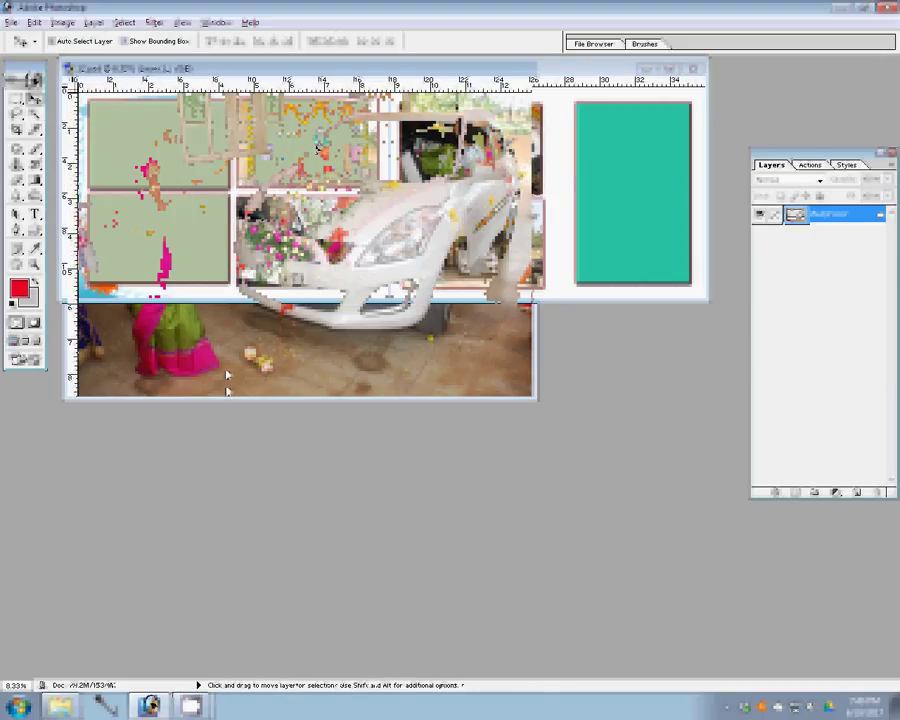
key("ctrl+plus")
key("ctrl+alt+i")
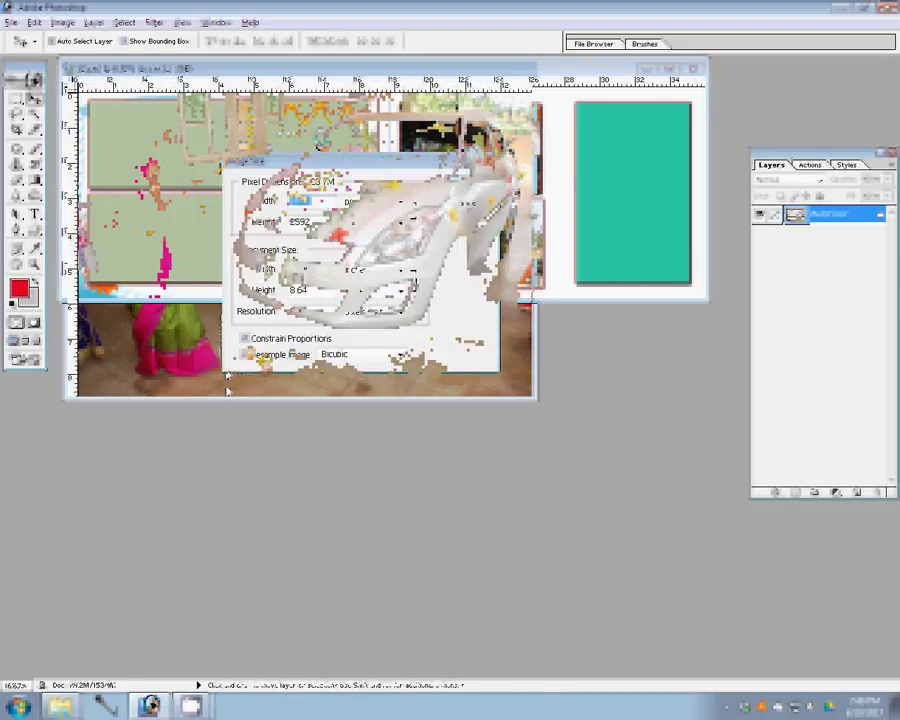
double_click(300, 269)
type("8")
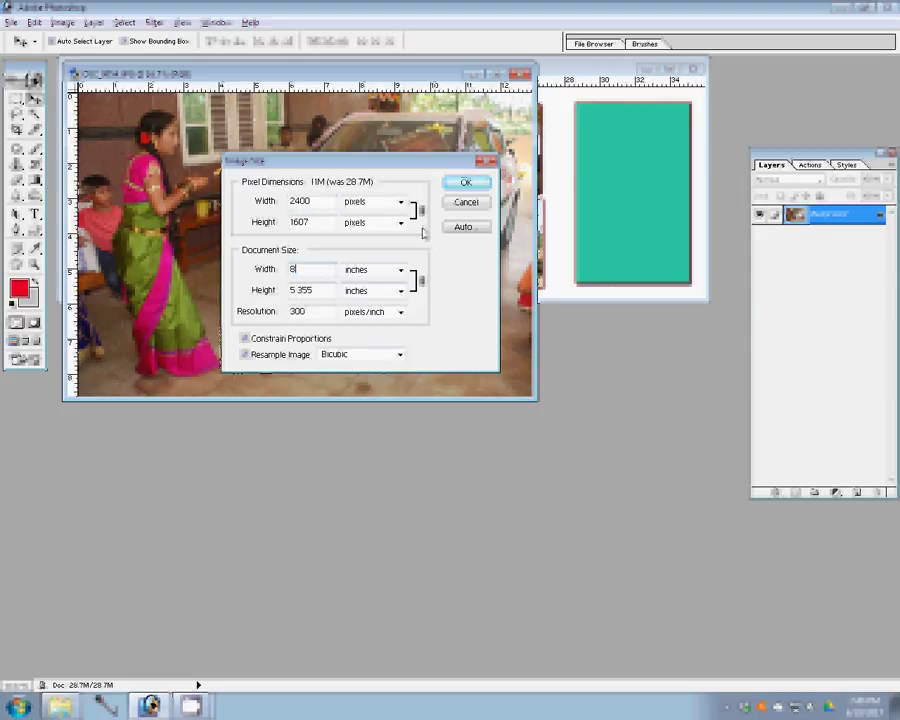
left_click(465, 182)
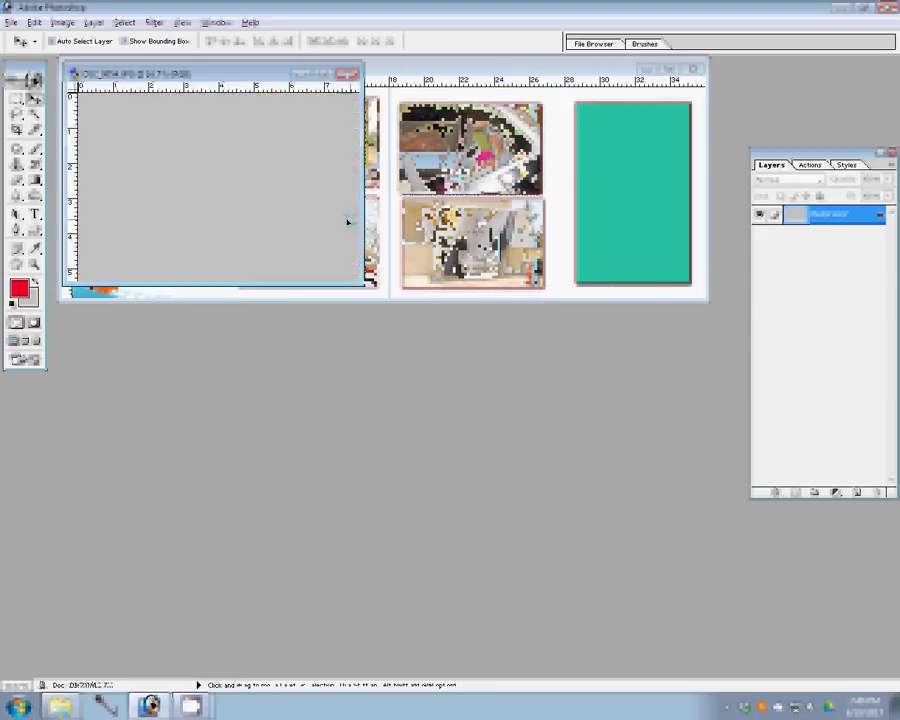
- Close the car photo and Magic Wand the inside of the top-left green frame
key("ctrl+w")
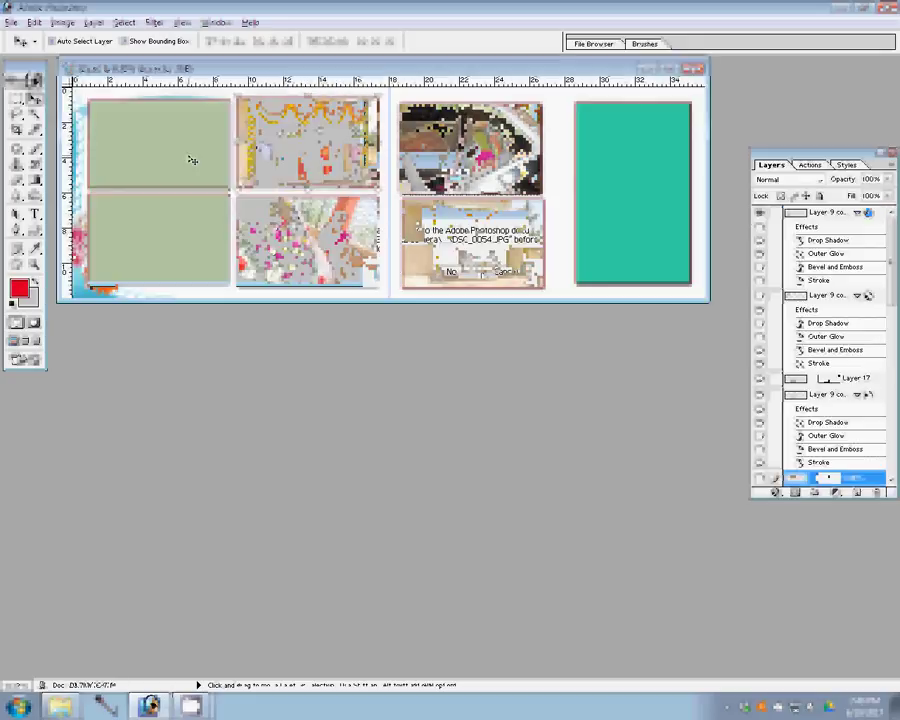
key("w")
left_click(192, 160)
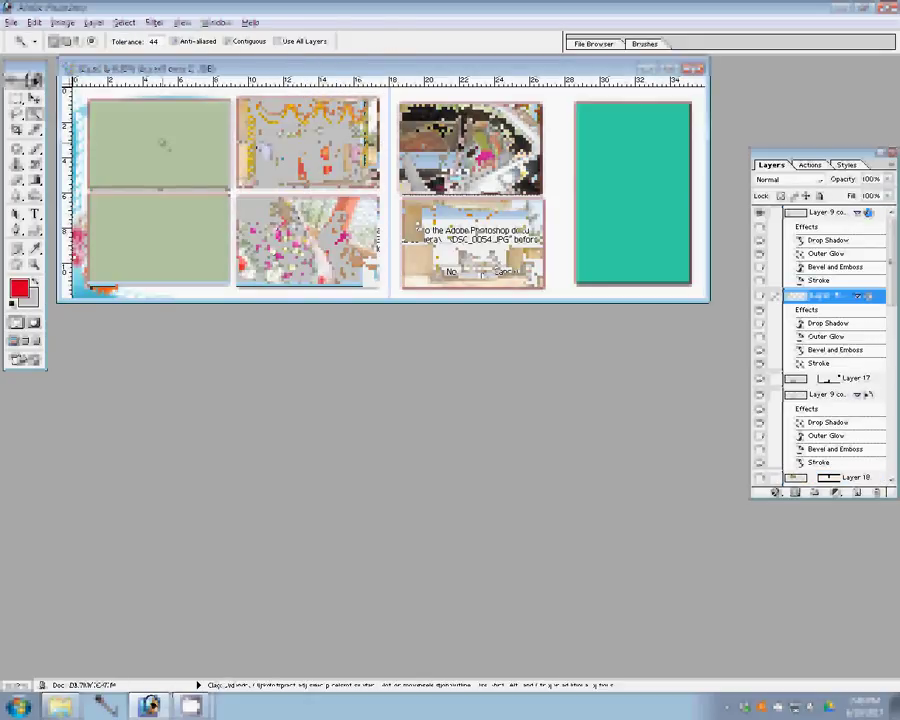
- Paste the car photo into the top-left frame, lower the album window, and file used photos into Delete
key("v")
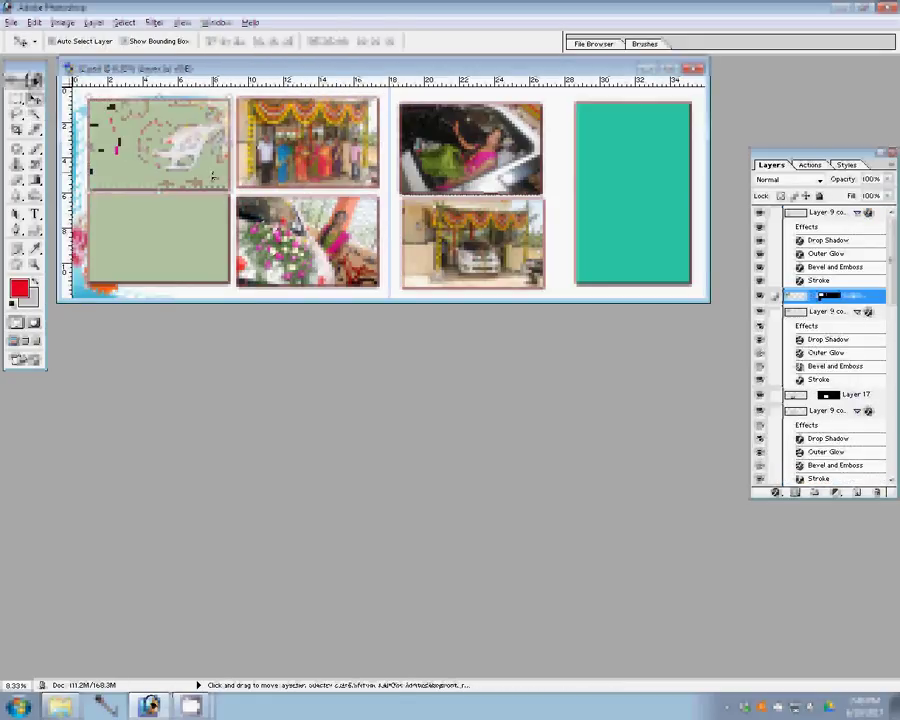
left_click_drag(200, 67, 178, 236)
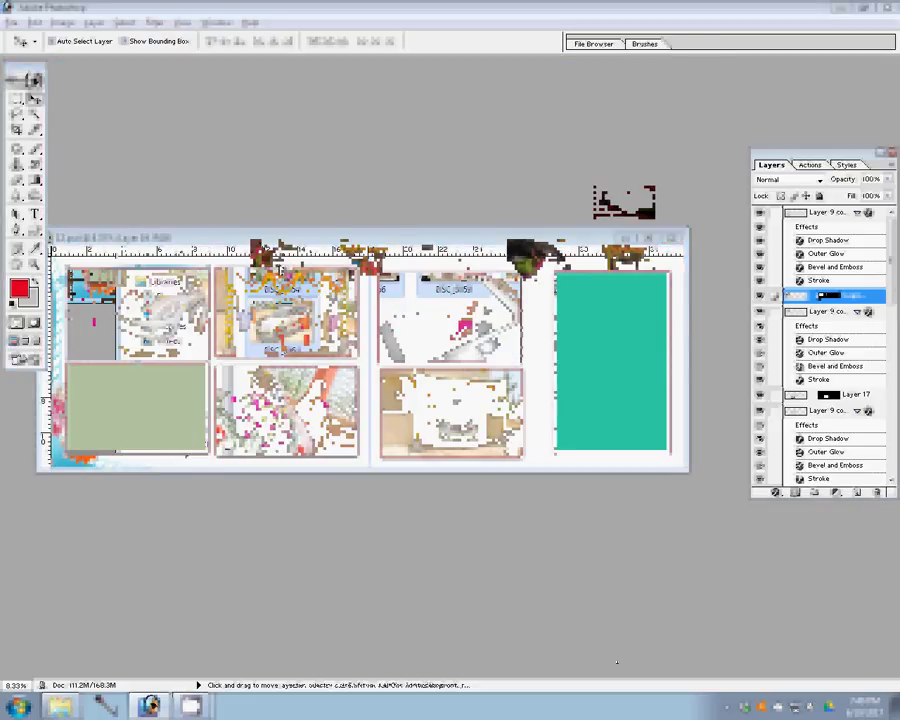
left_click_drag(281, 265, 281, 200)
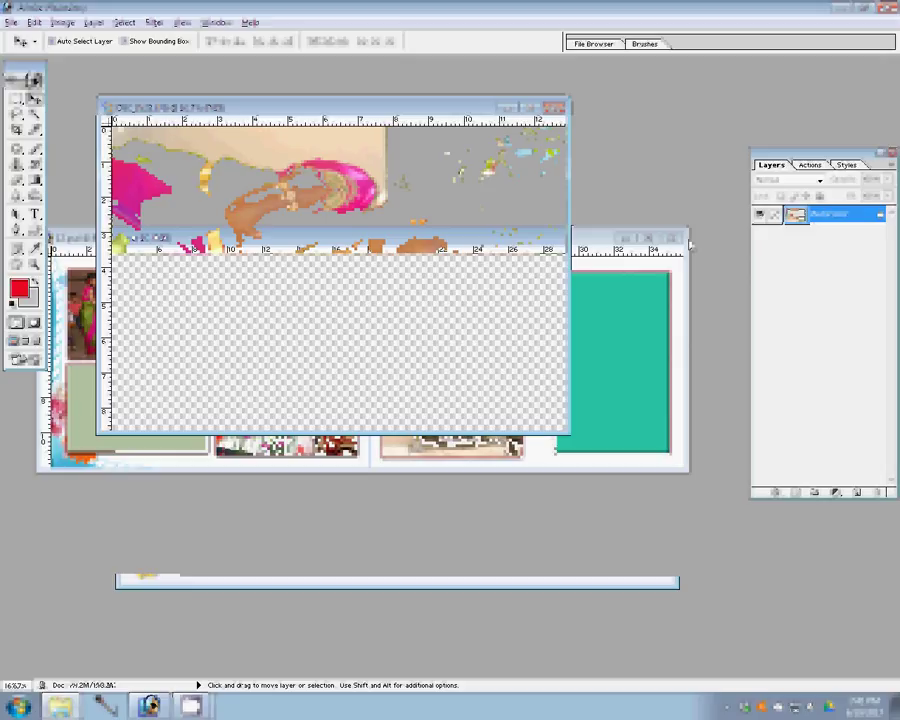
- Close the bride portrait unsaved and Paste Into the Magic Wand–selected teal panel
left_click(63, 22)
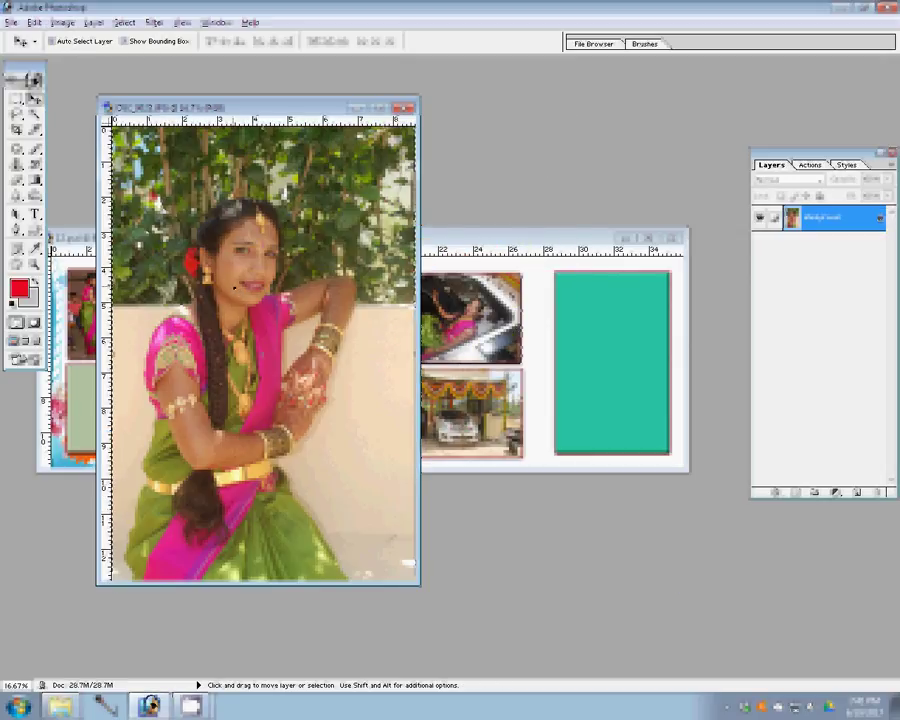
key("ctrl+w")
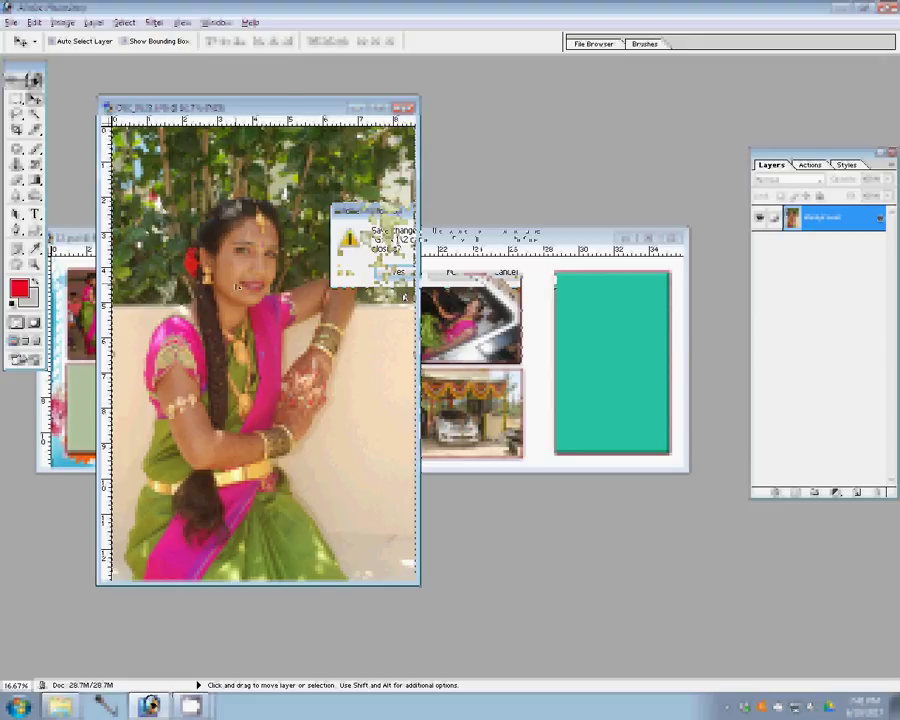
left_click(398, 272)
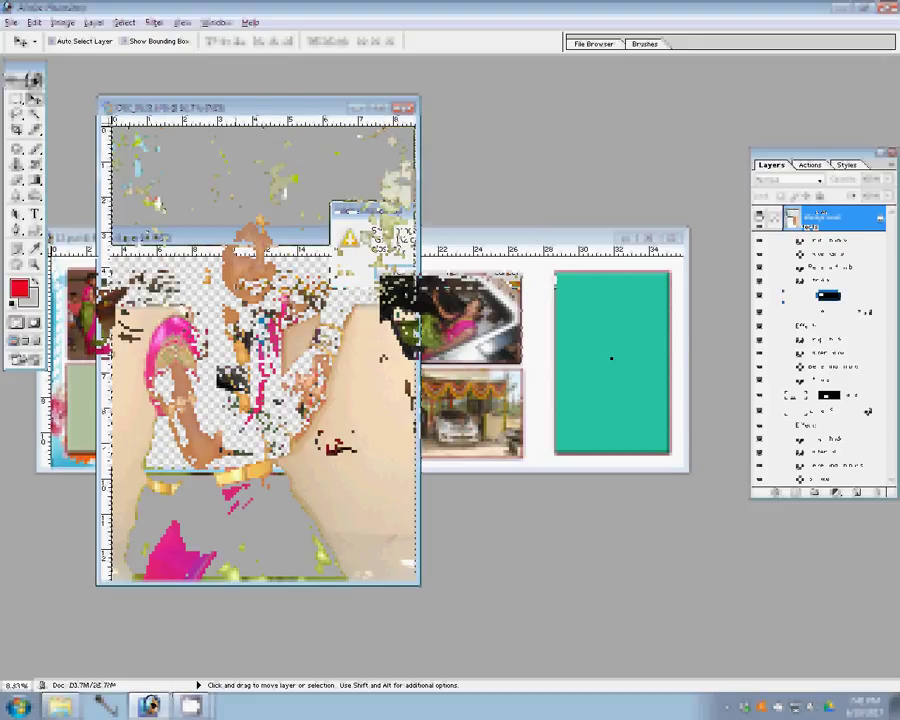
key("w")
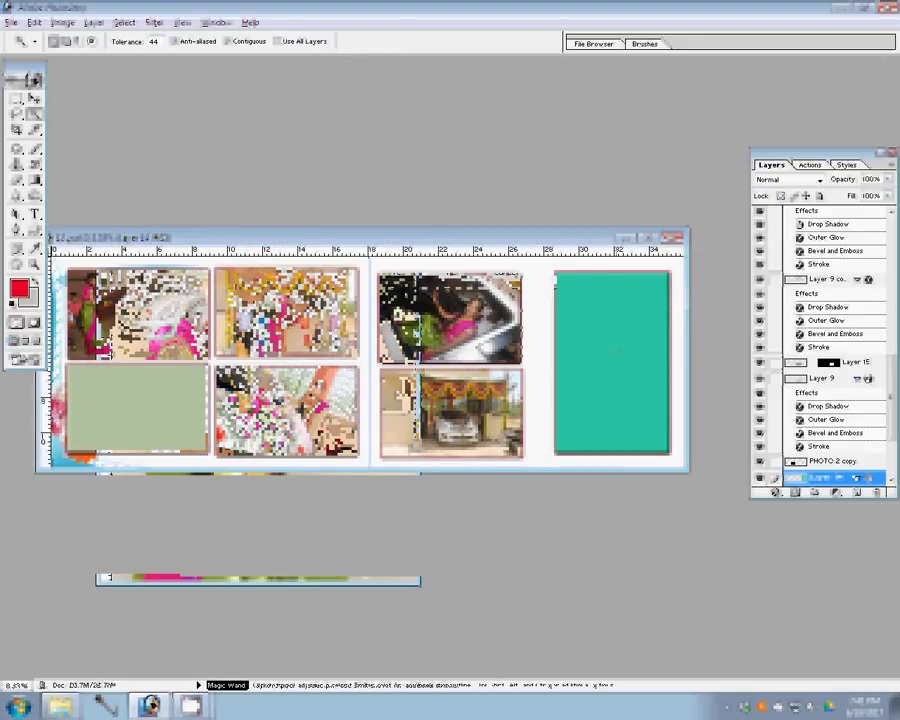
left_click(617, 350)
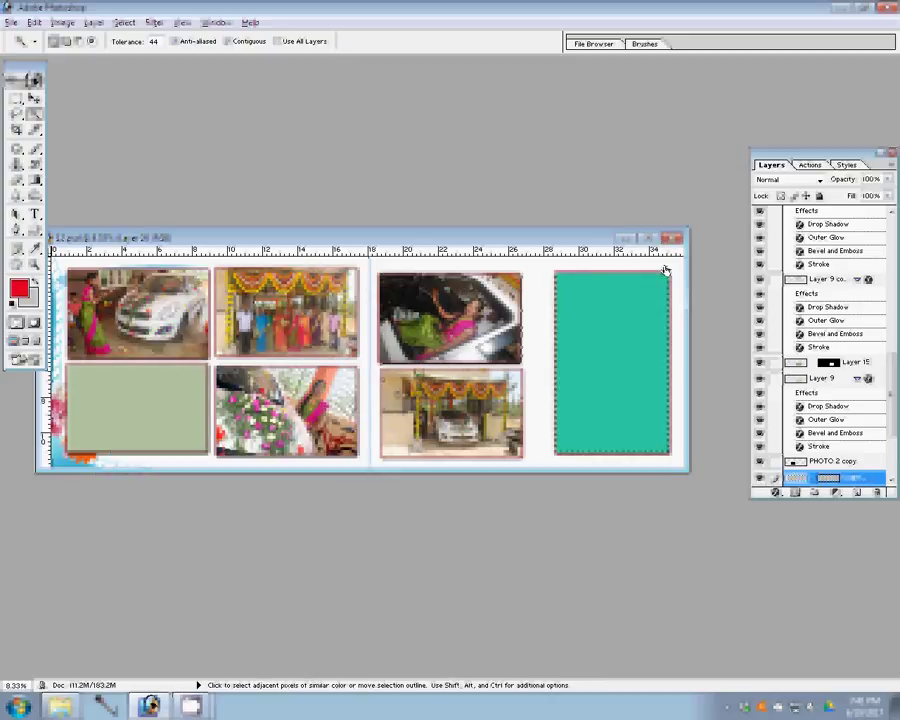
key("ctrl+shift+v")
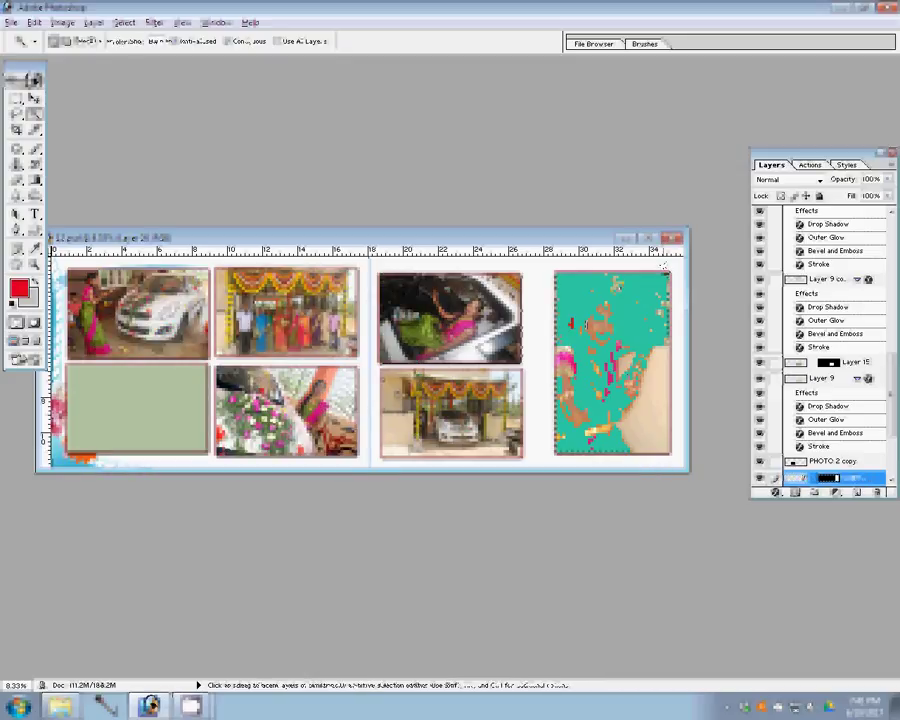
key("v")
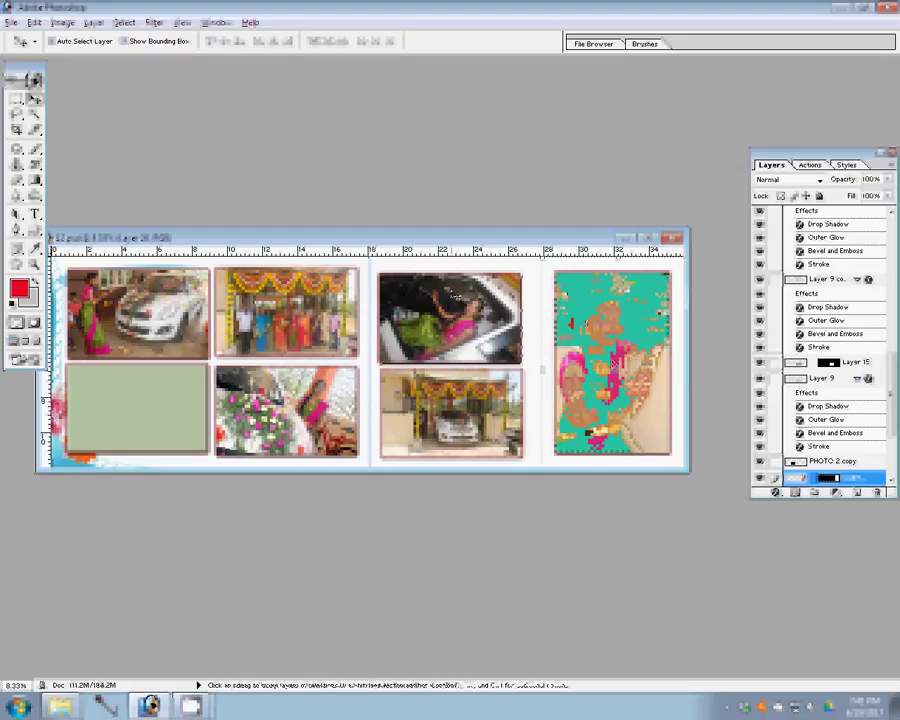
- Move DSC_0023 into the Delete folder and look through the Baie Shastra folder
left_click(60, 658)
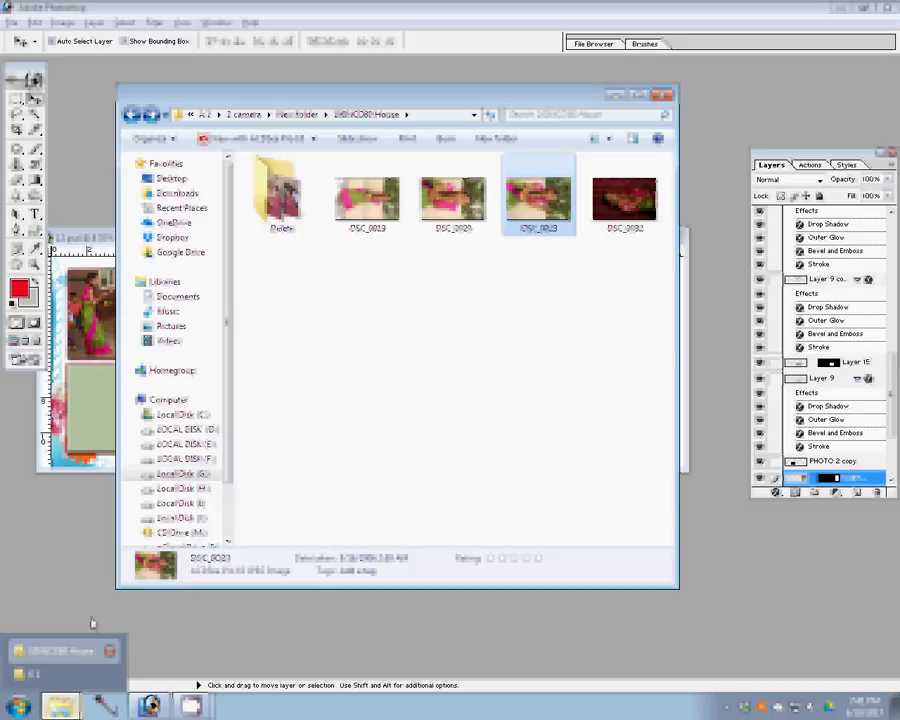
key("Right")
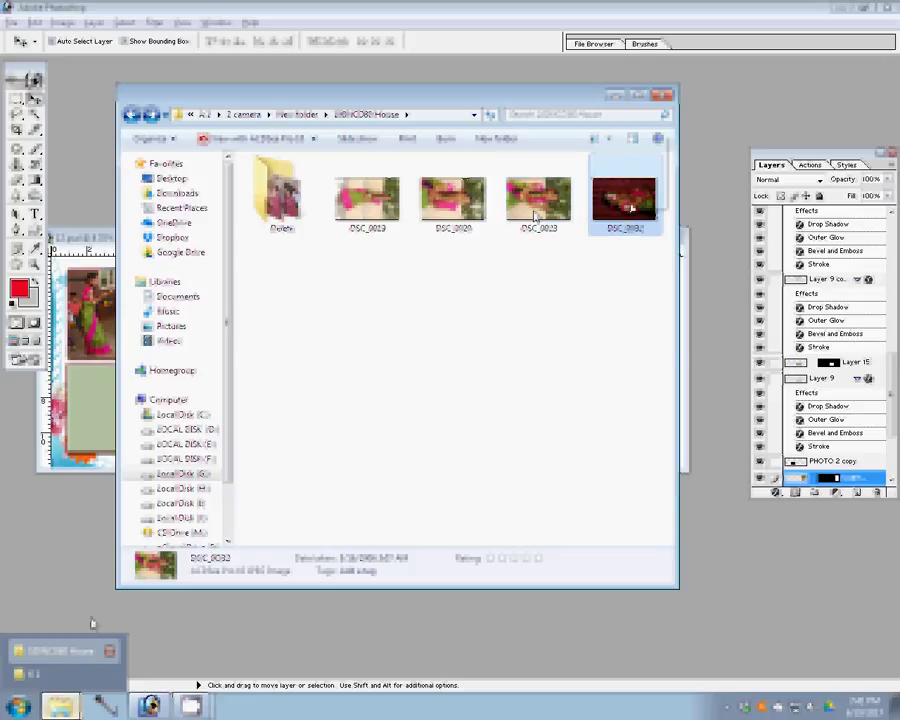
left_click_drag(535, 215, 281, 198)
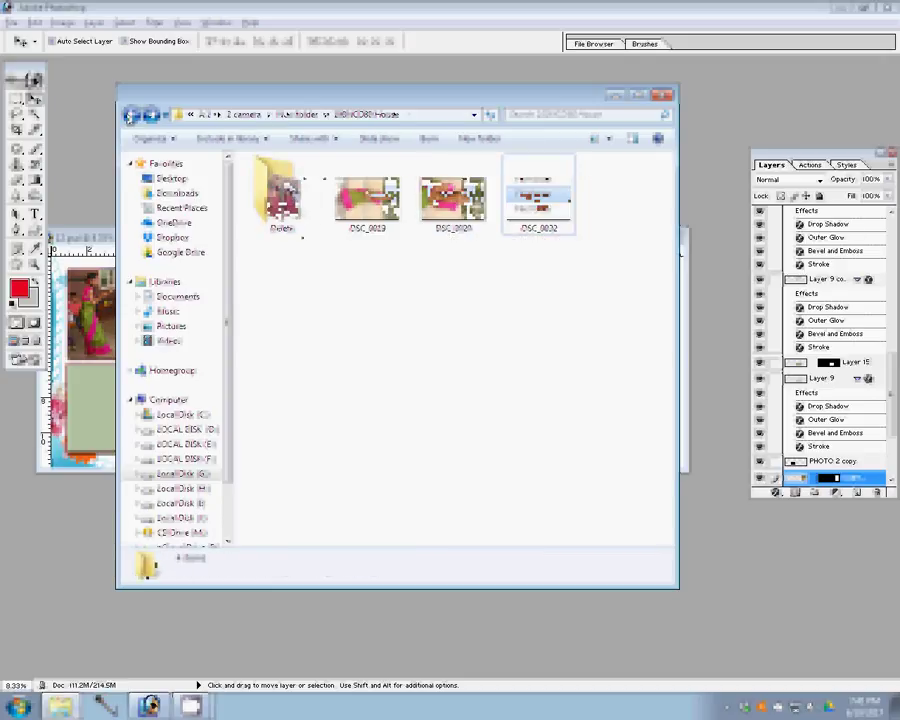
left_click(130, 116)
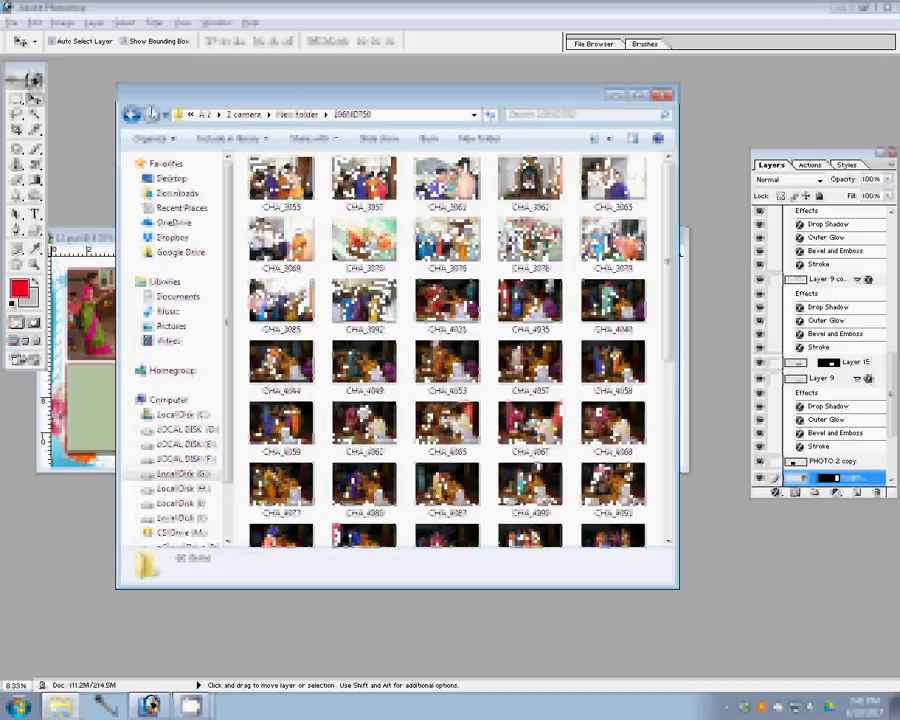
left_click(130, 117)
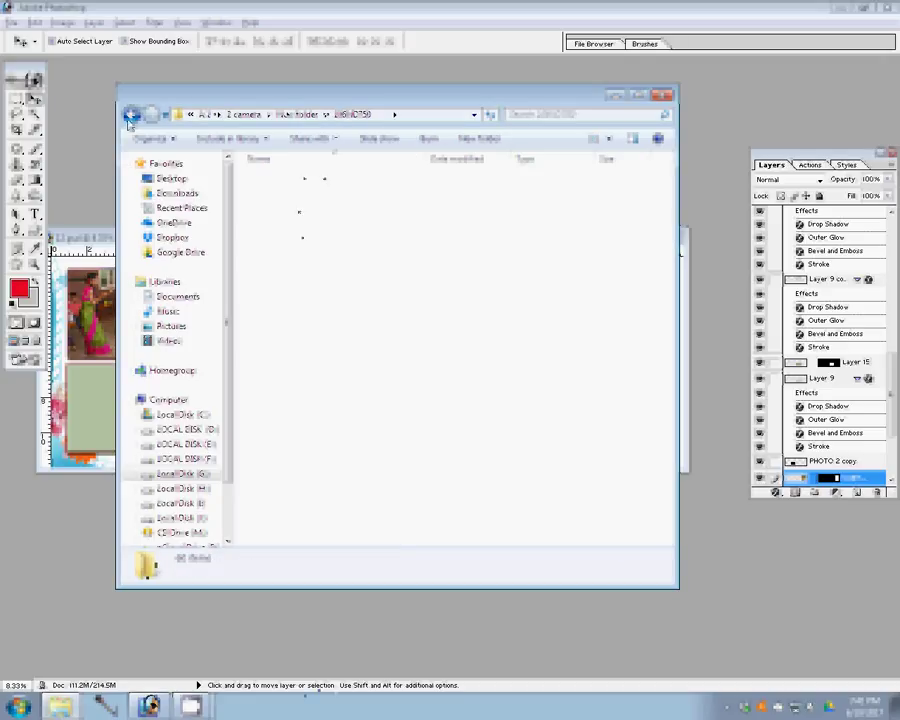
left_click(283, 210)
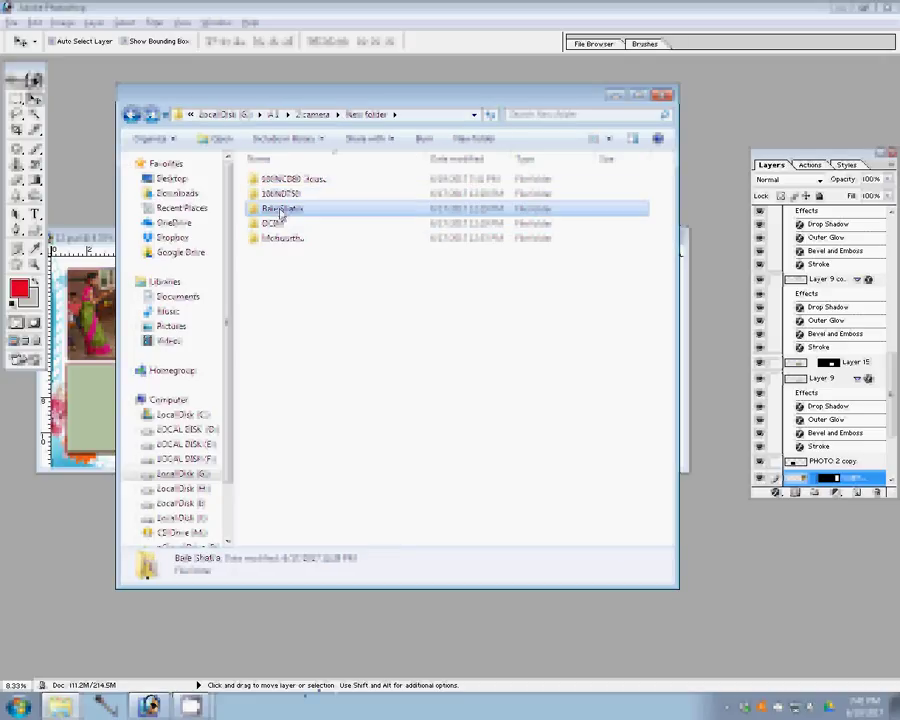
double_click(283, 210)
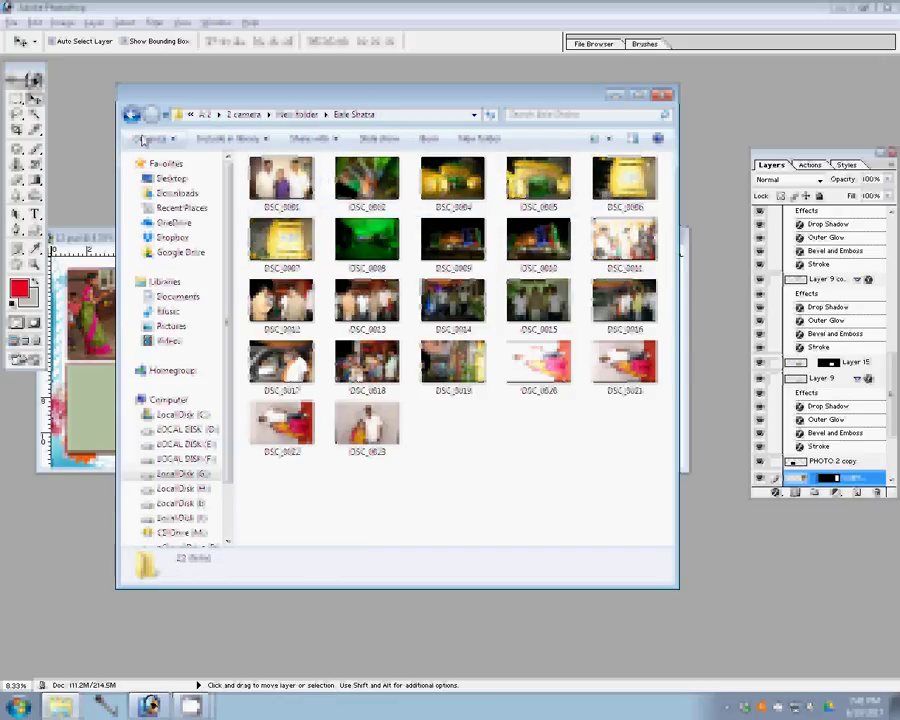
left_click(131, 115)
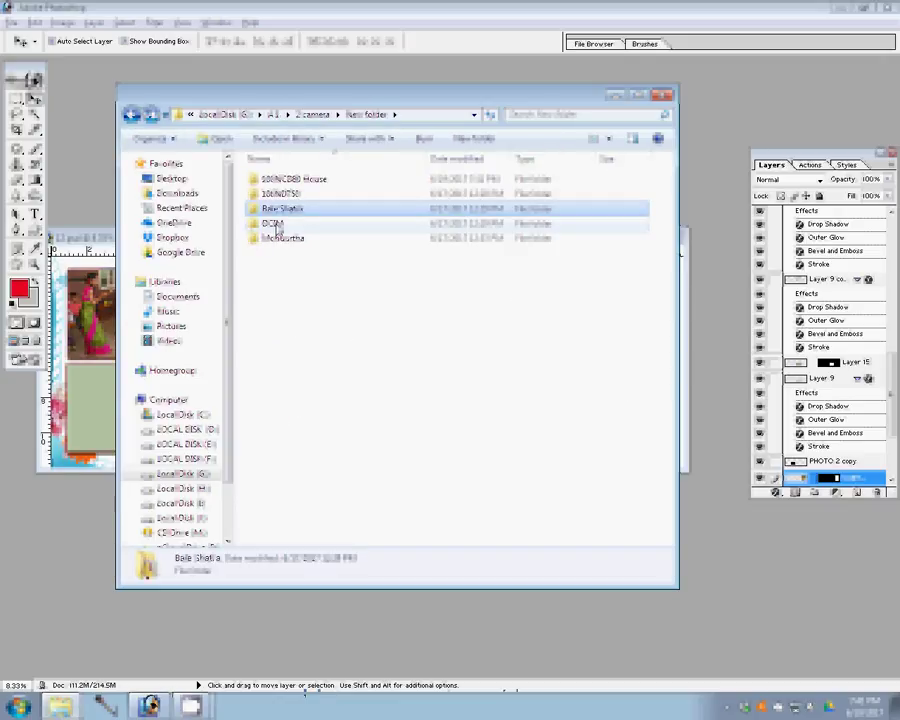
- Open the 101NCD80 folder and open DSC_0041 in Adobe Photoshop
key("BackSpace")
left_click(296, 181)
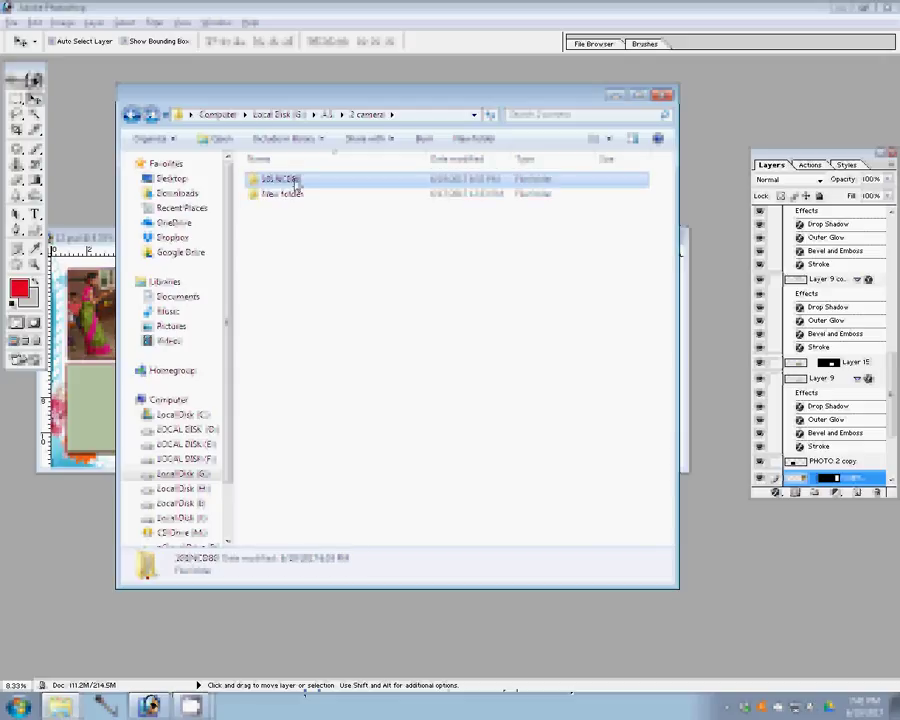
double_click(296, 181)
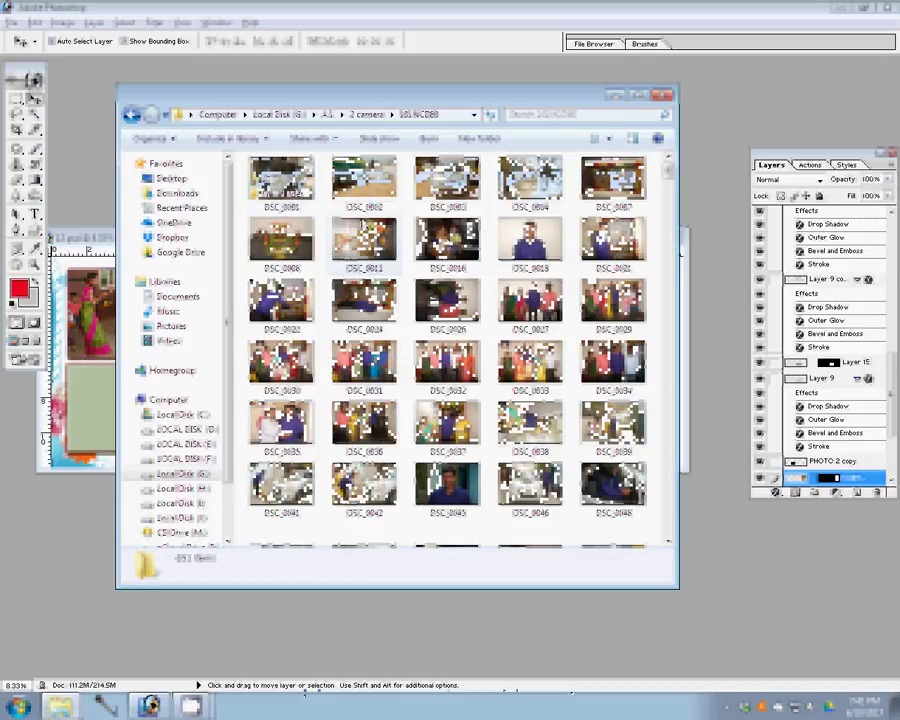
left_click(283, 186)
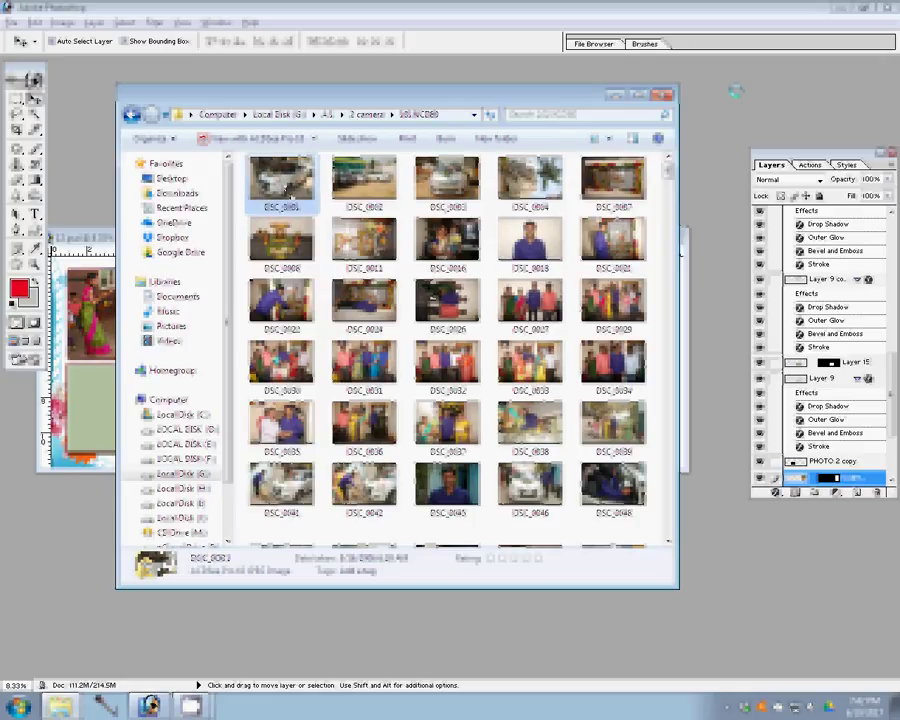
left_click(598, 110)
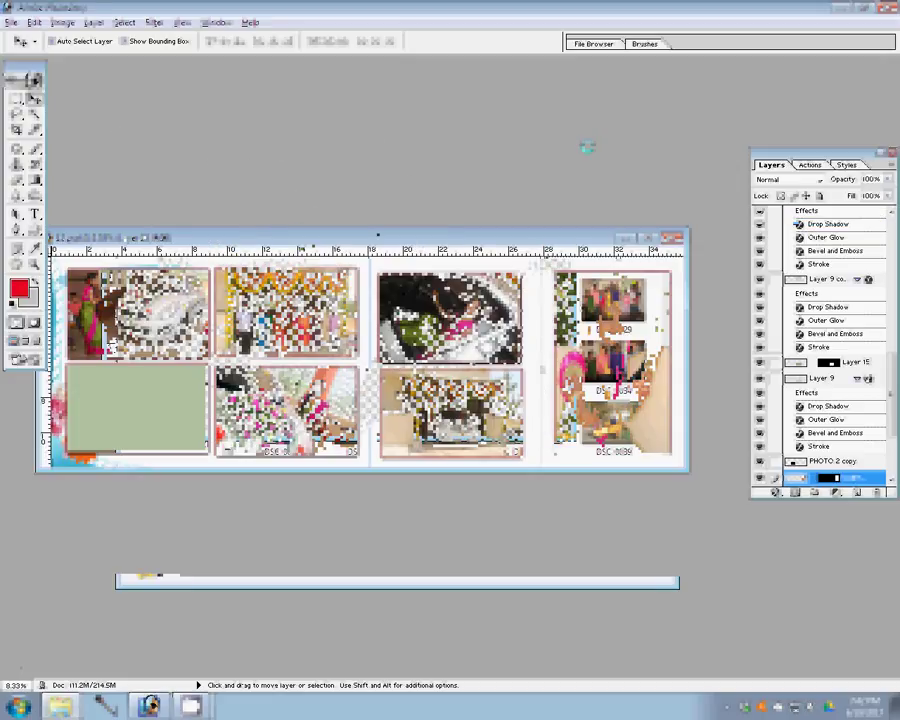
left_click(58, 652)
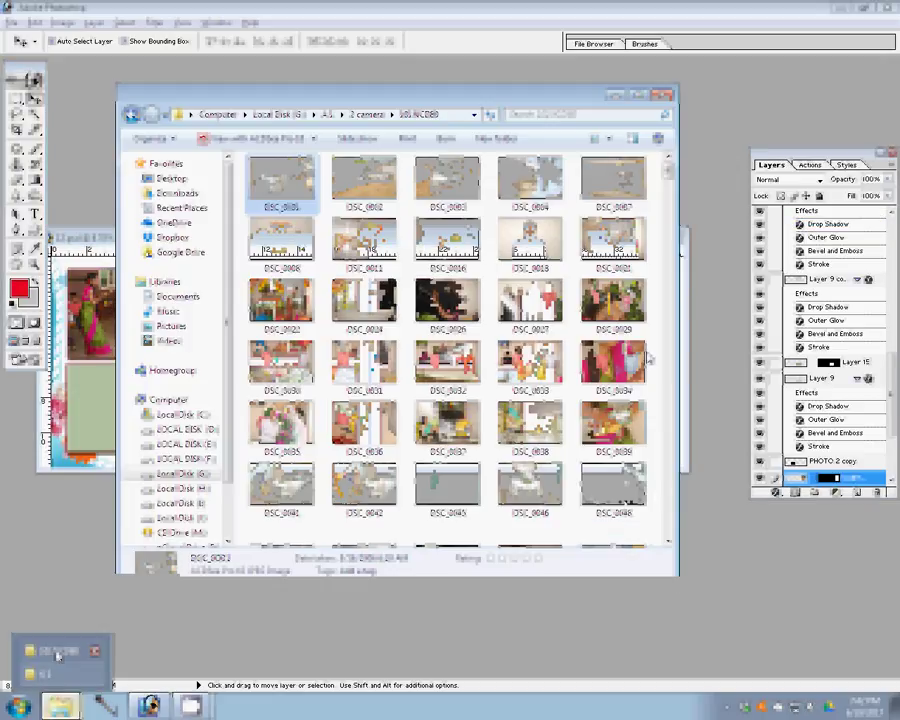
key("Down")
key("Down")
key("Down")
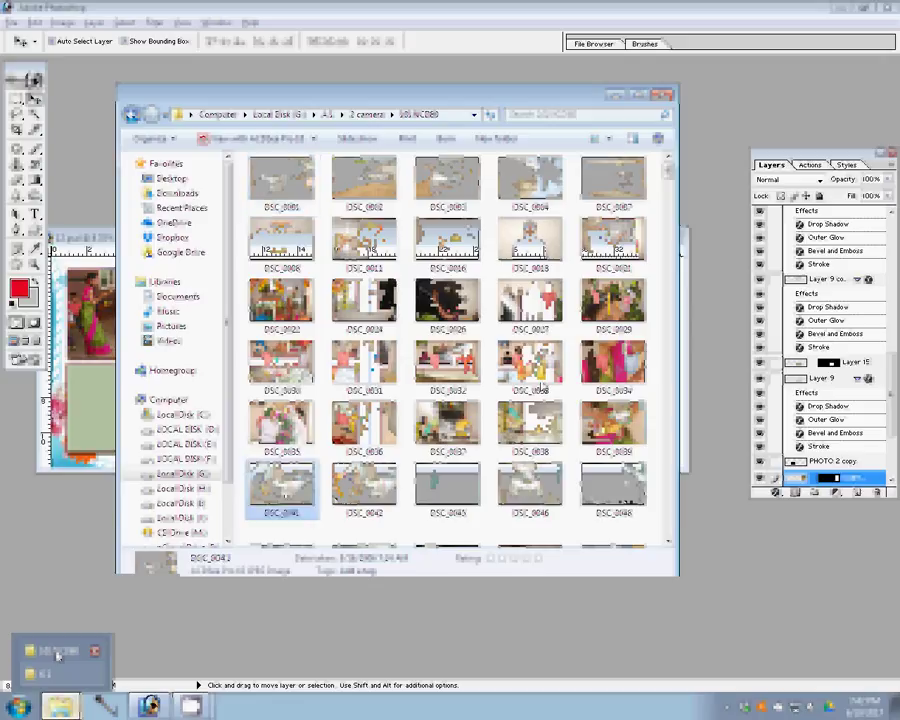
left_click(716, 145)
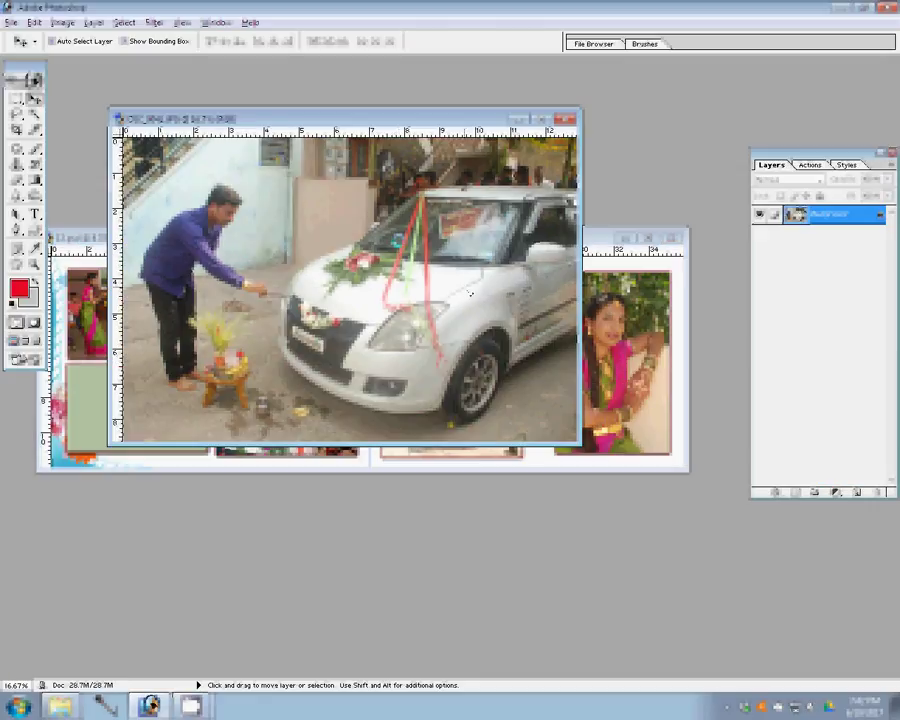
- Play the recorded action with width 8 to fill the lower-left frame, closing the car photo unsaved
left_click(815, 165)
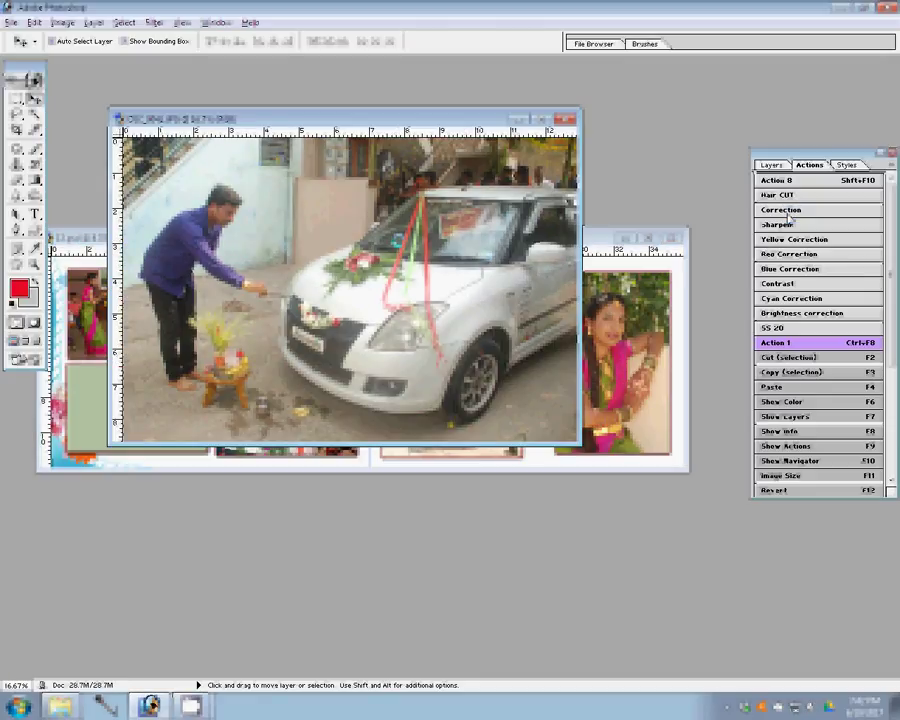
left_click(789, 222)
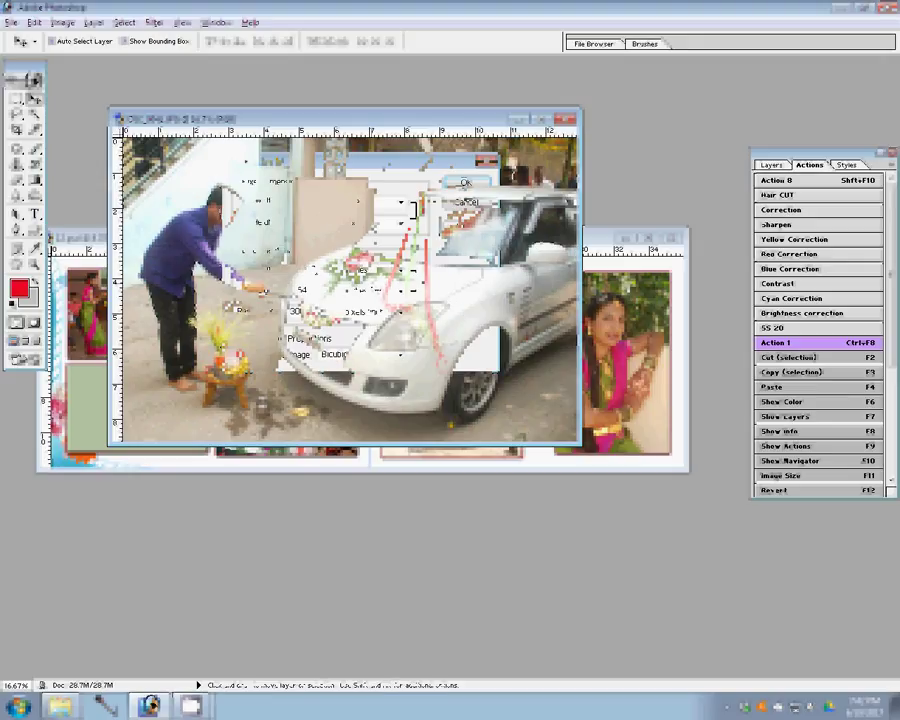
type("8")
left_click(462, 184)
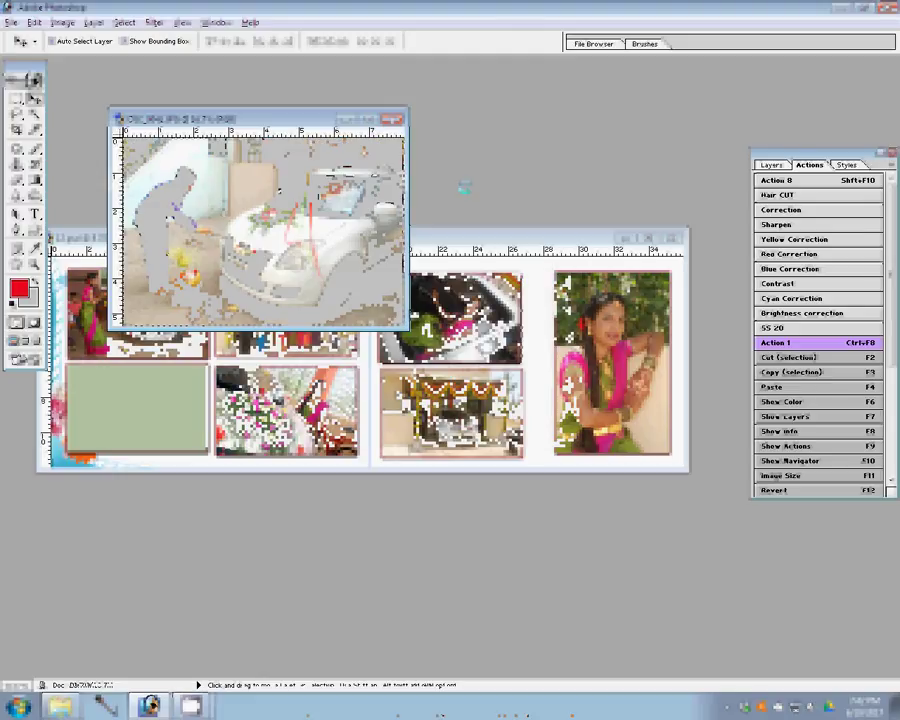
left_click(394, 120)
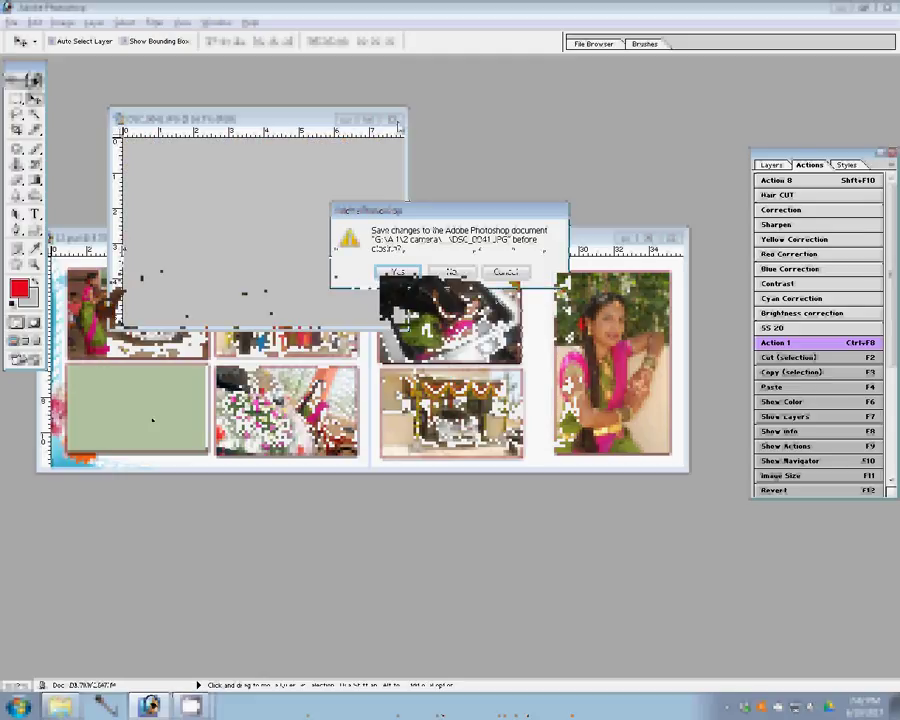
left_click(451, 272)
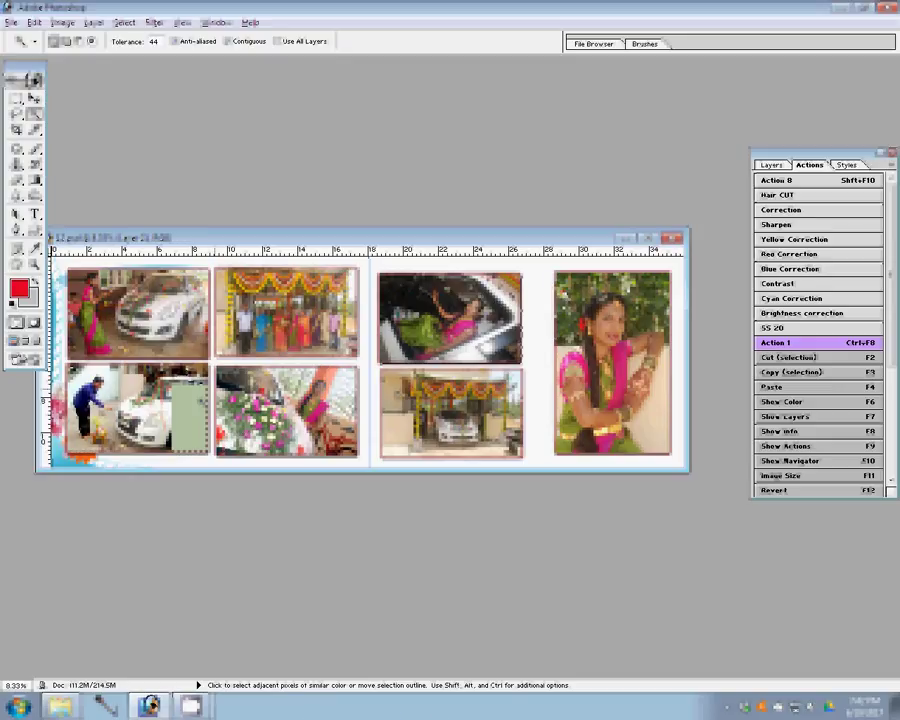
- Save As the spread as '9' in Local Disk\00 in Photoshop (*.PSD) format
left_click(11, 22)
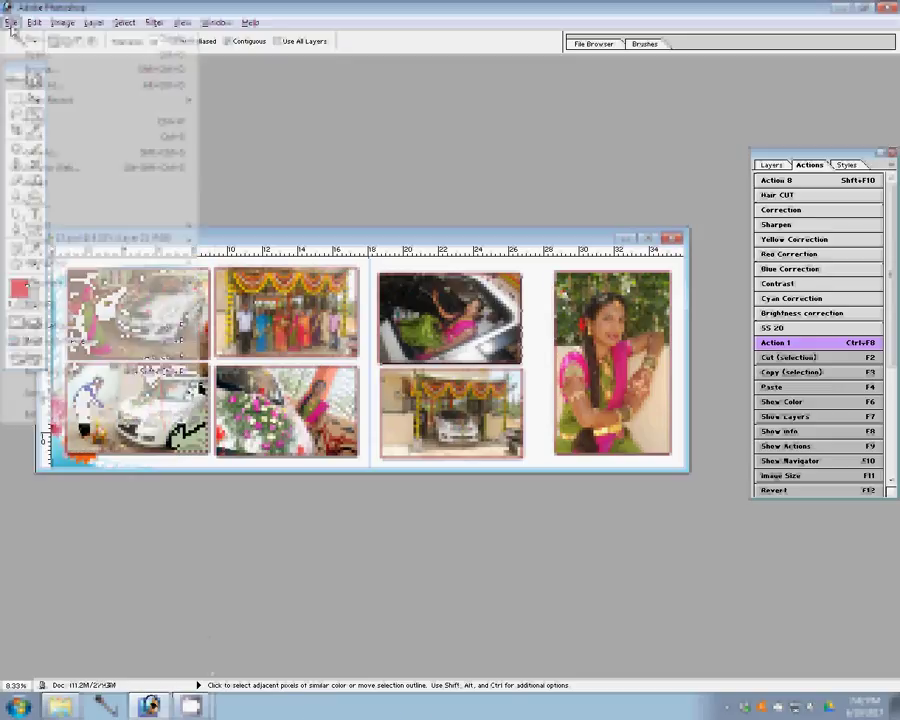
left_click(43, 153)
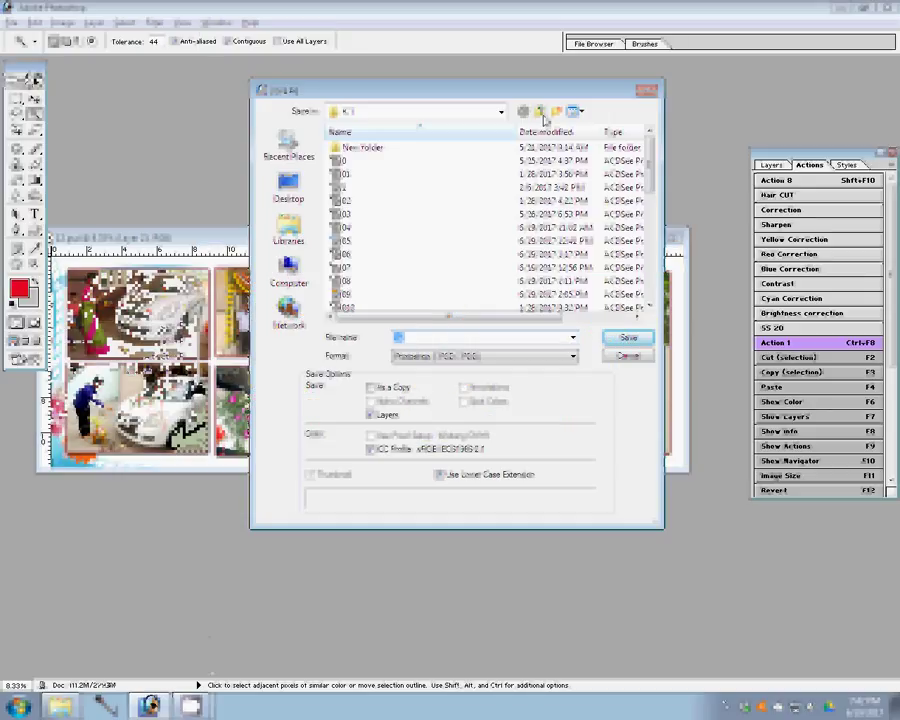
left_click(539, 112)
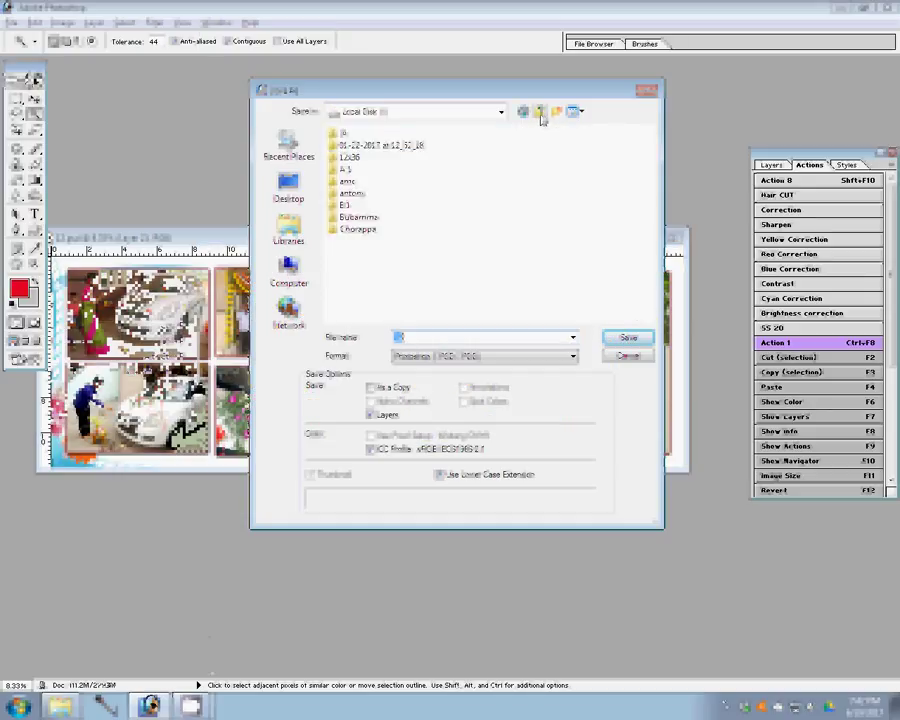
left_click(539, 113)
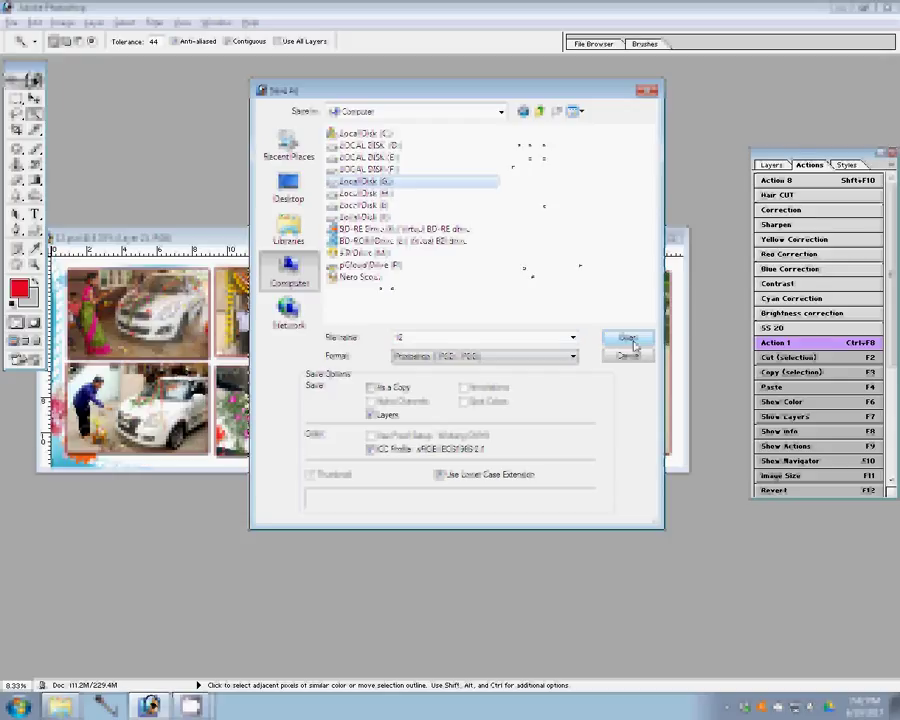
left_click(632, 341)
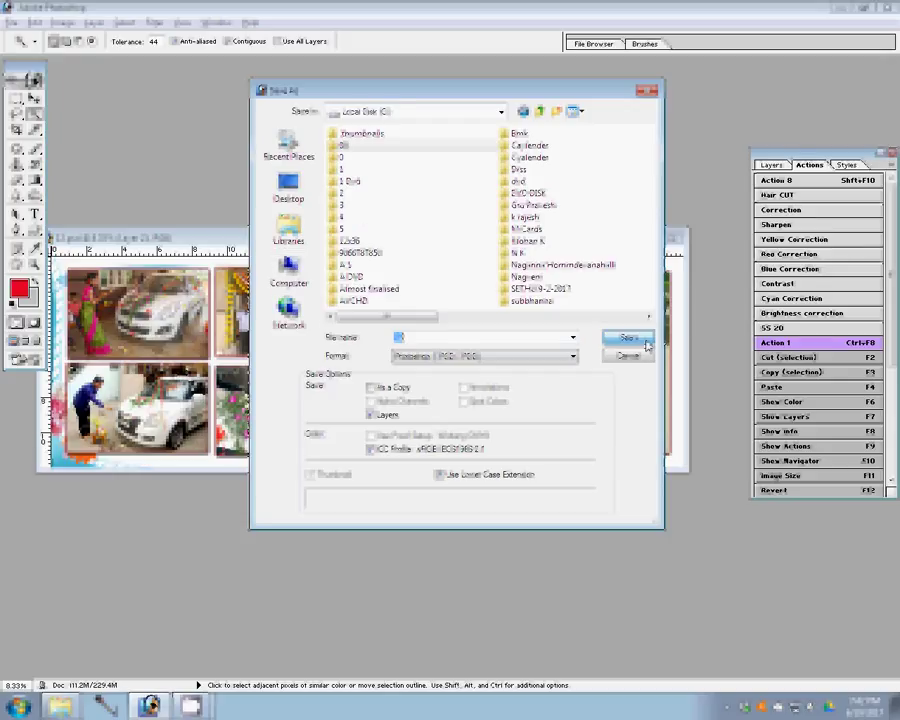
left_click(646, 343)
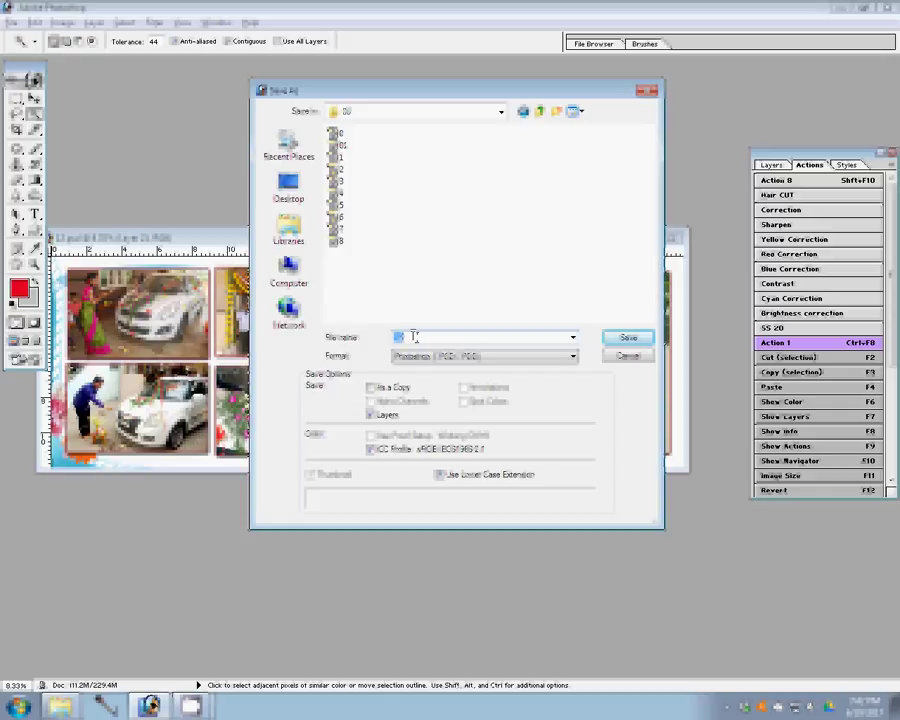
type("9")
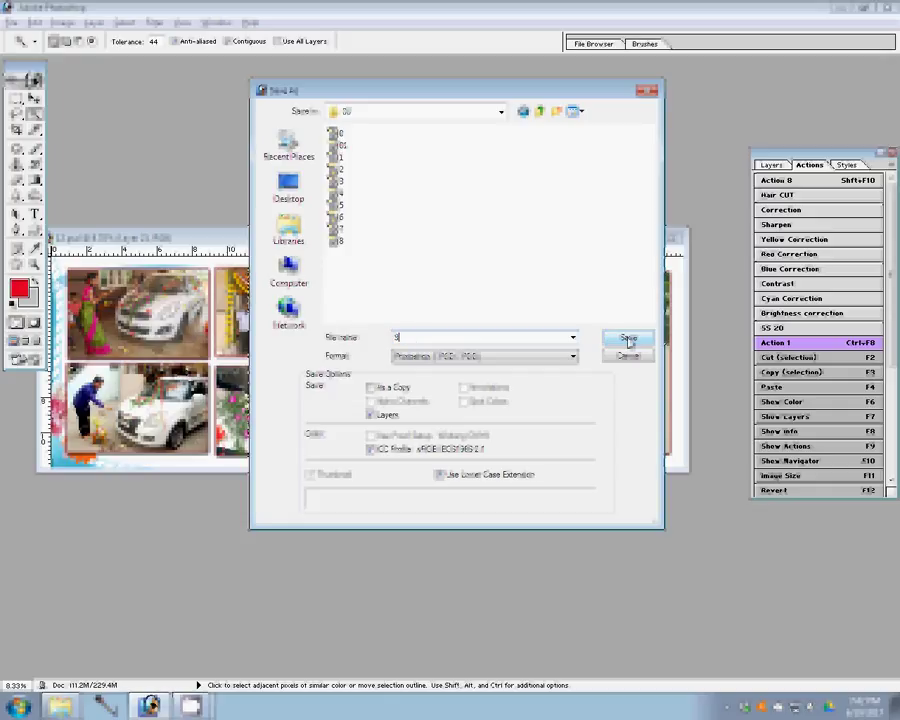
left_click(629, 341)
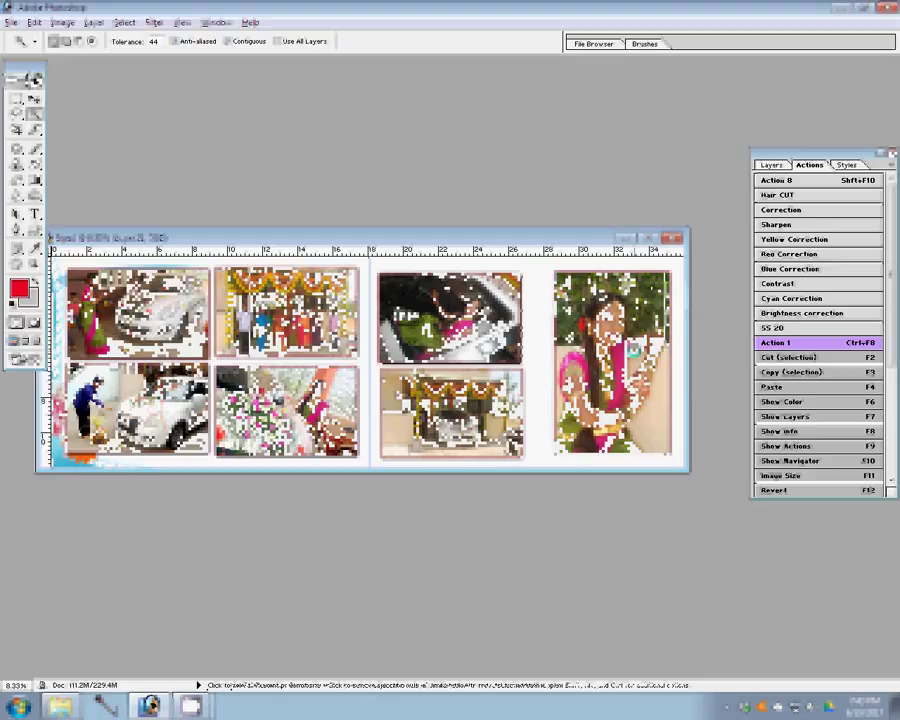
- Deselect, nudge the spread window right and down, choose the Move tool, and close the document
key("ctrl+d")
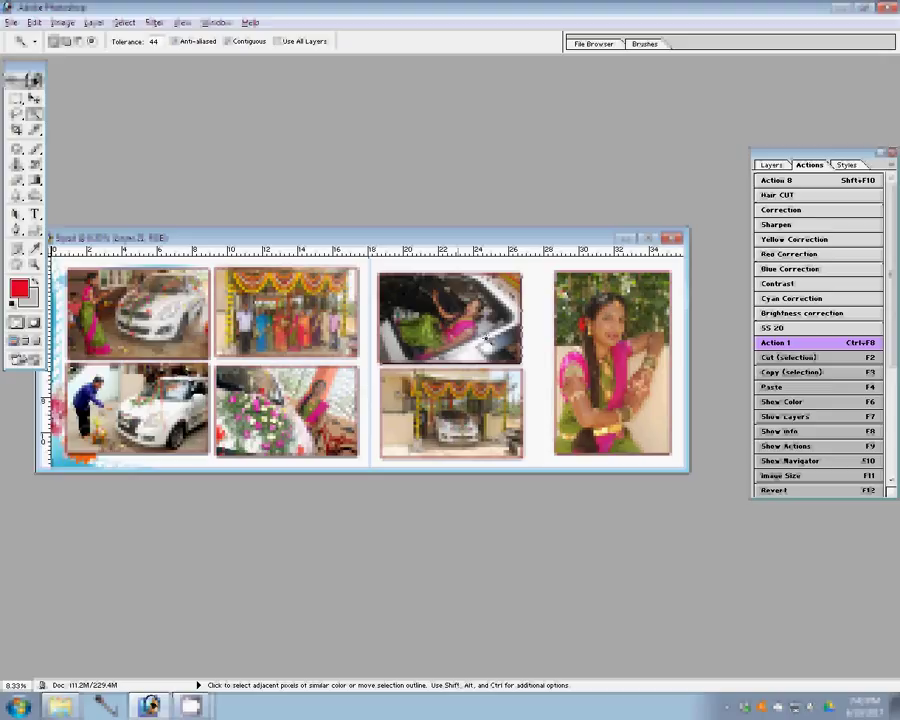
left_click_drag(205, 237, 265, 251)
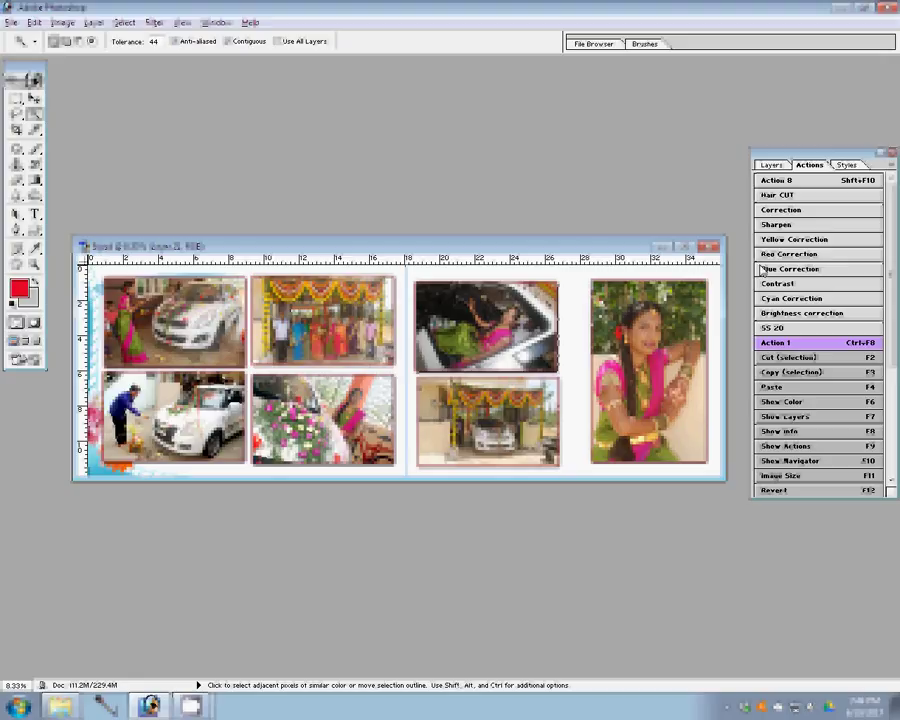
key("v")
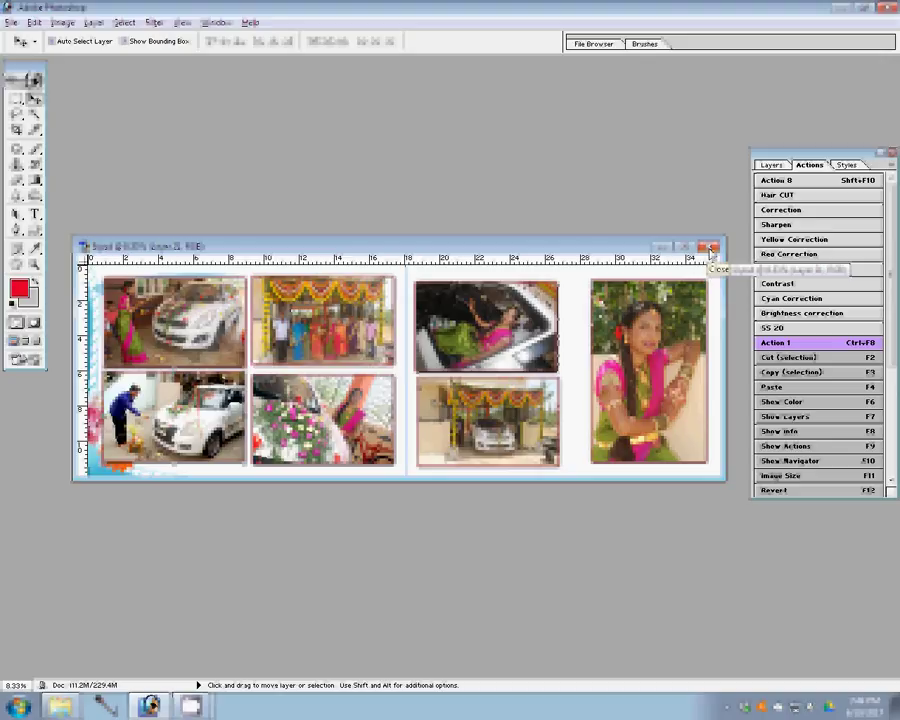
left_click(709, 246)
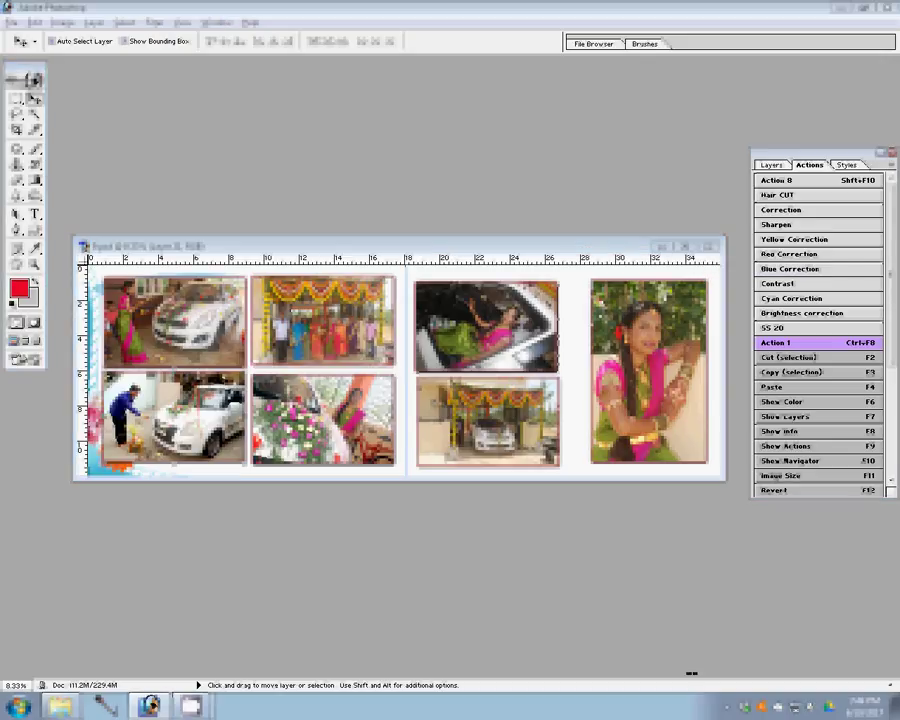